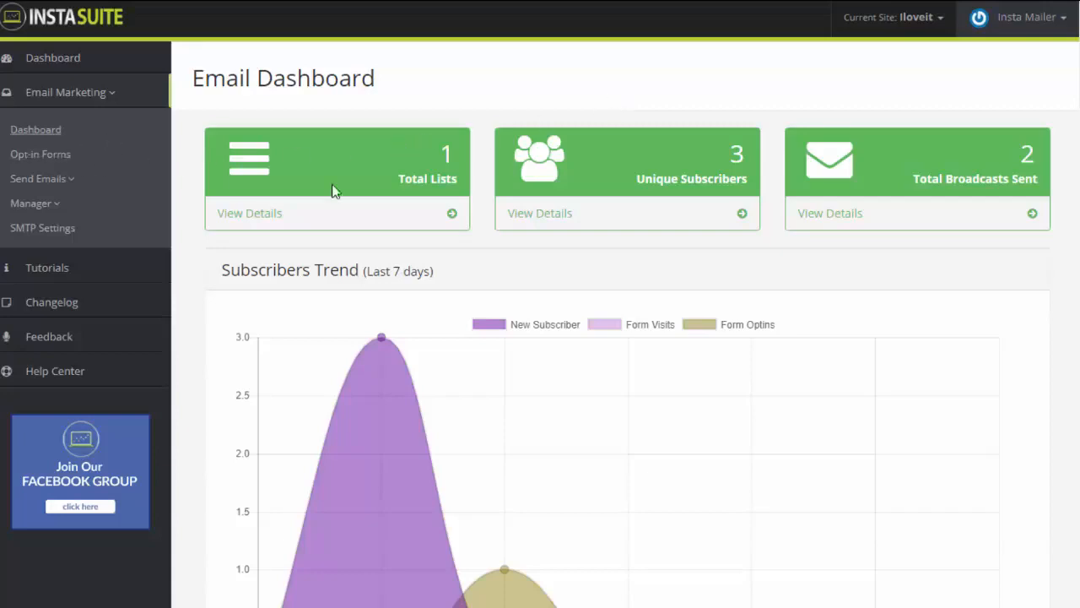
# Review the Subscribers Trend and Broadcasts Trend charts on the email dashboard and view the opt-in forms.
pyautogui.scroll(-5, 381, 244)
pyautogui.scroll(-5, 414, 311)
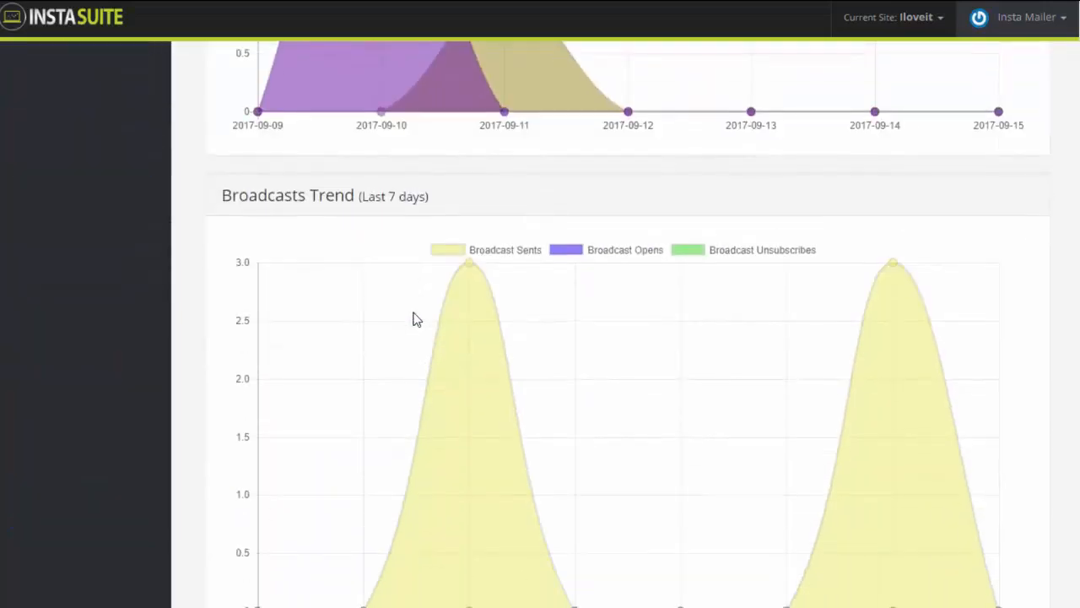
pyautogui.scroll(2, 419, 334)
pyautogui.scroll(8, 417, 331)
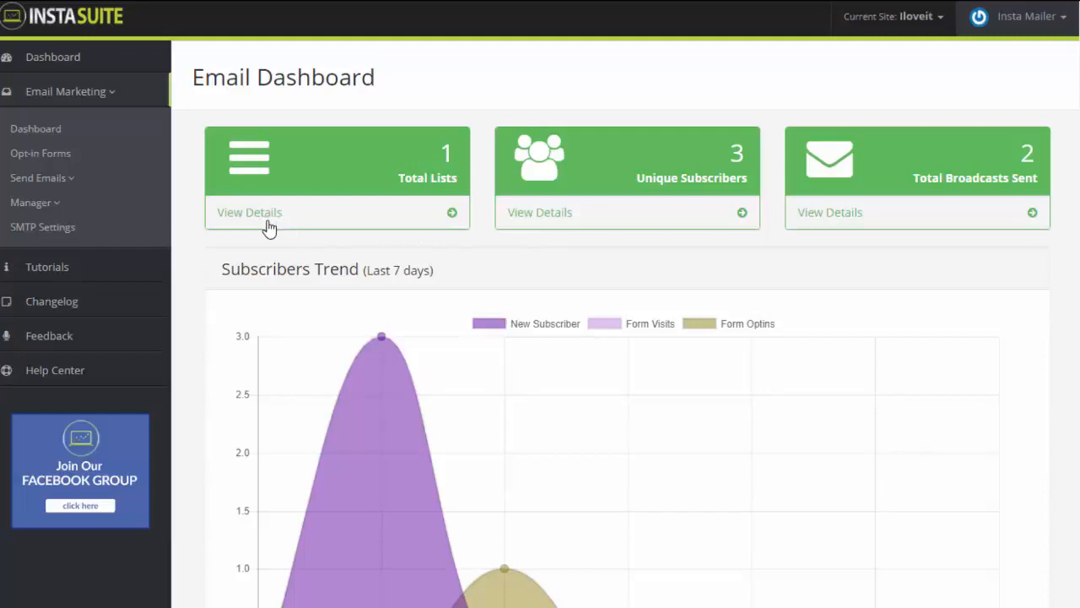
pyautogui.click(53, 160)
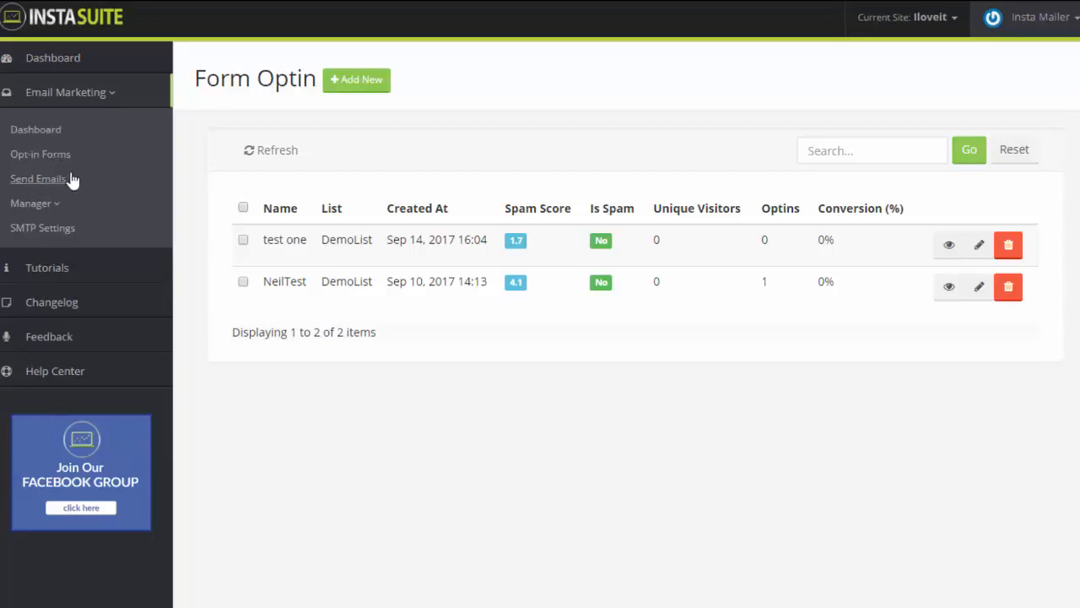
# Start a new mailing list named InstaMailer_Customers.
pyautogui.click(59, 206)
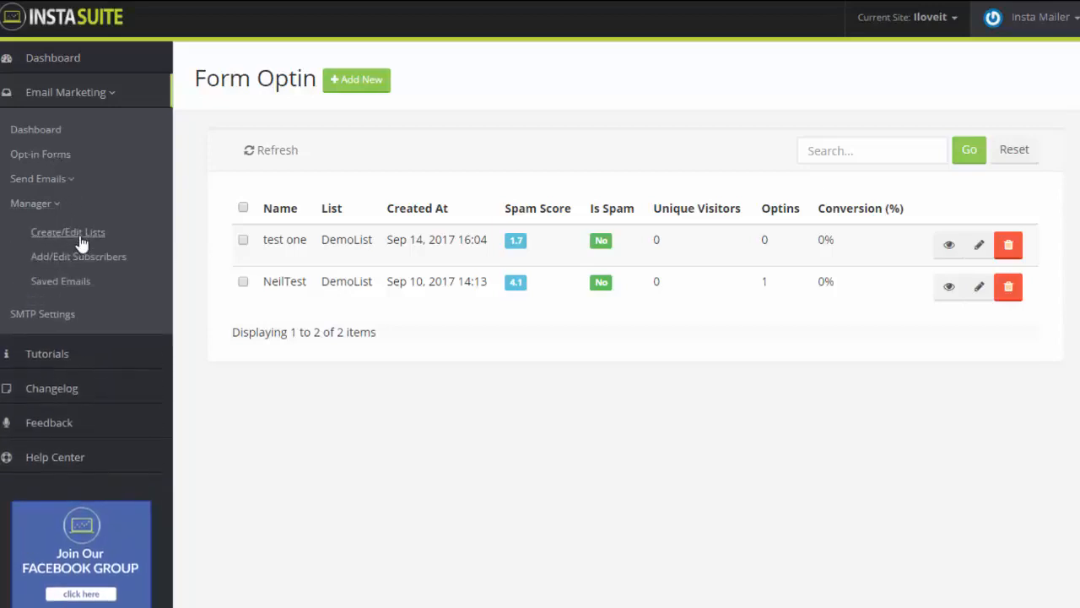
pyautogui.click(76, 233)
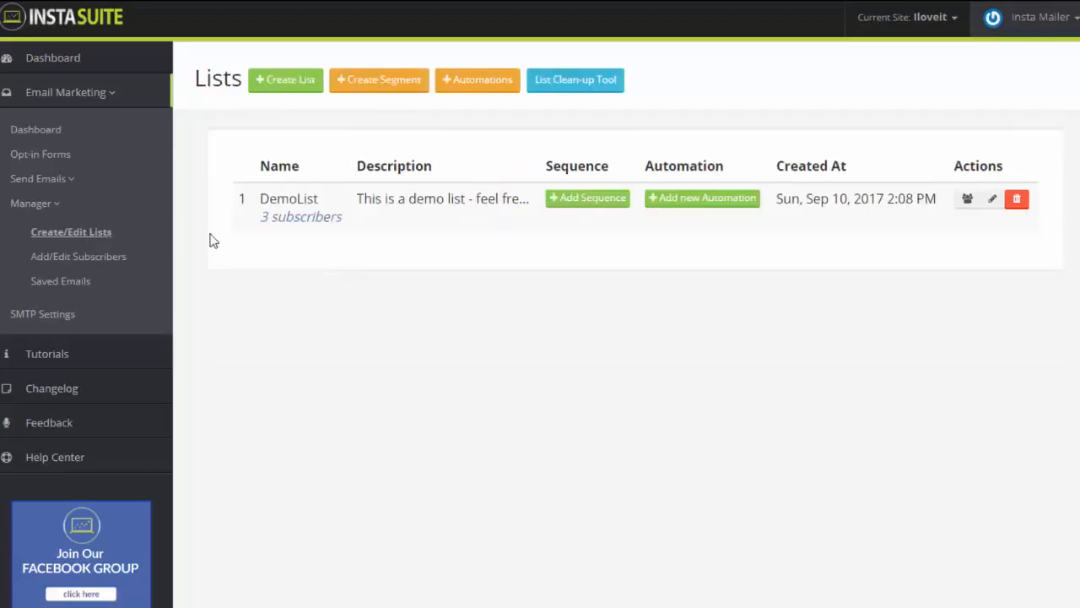
pyautogui.click(299, 84)
pyautogui.write('InstaM')
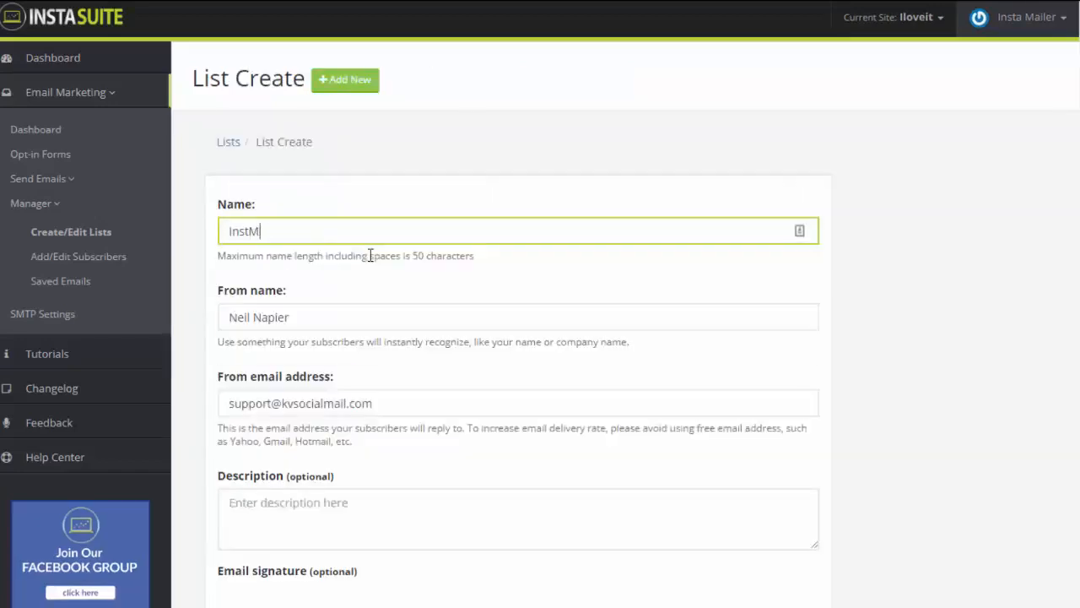
pyautogui.write('ailer_Customers')
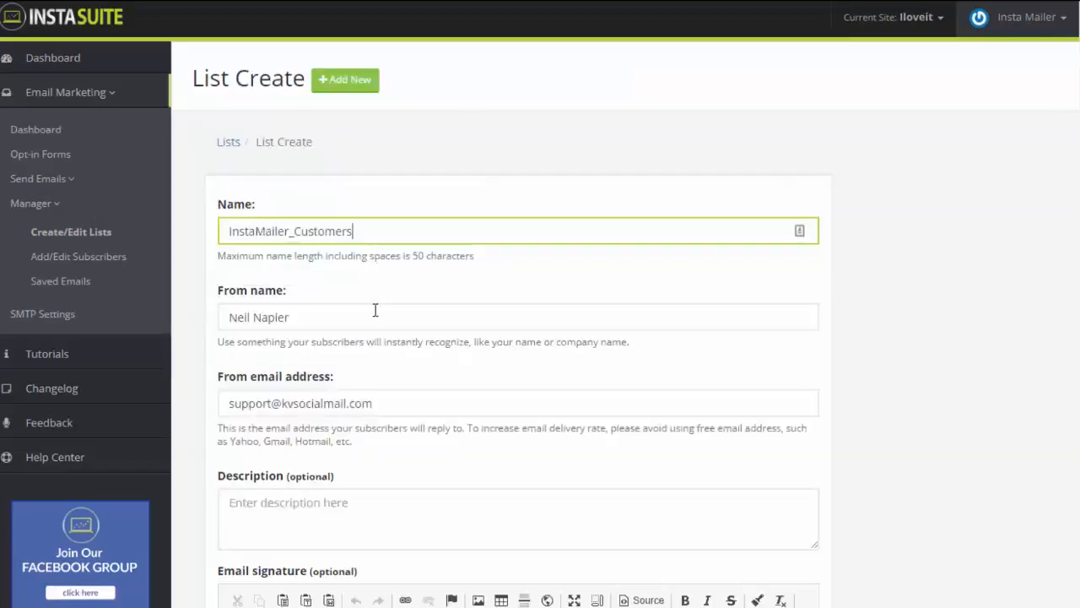
# Keep the prefilled sender details, leave the description and email signature empty, and submit the new list.
pyautogui.click(374, 312)
pyautogui.click(378, 403)
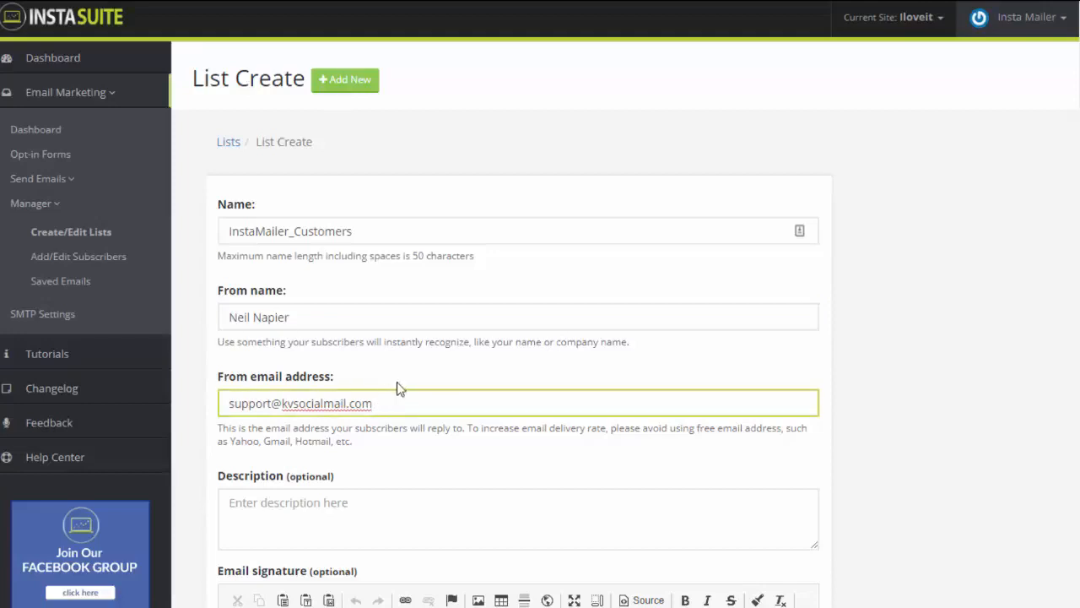
pyautogui.click(397, 382)
pyautogui.scroll(-2, 399, 387)
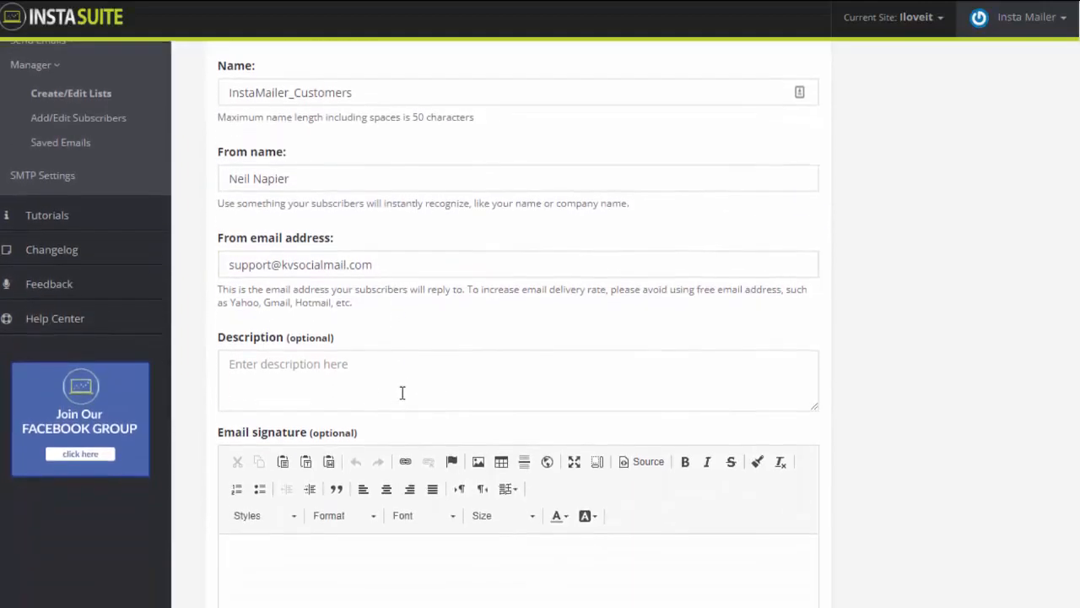
pyautogui.click(403, 393)
pyautogui.scroll(-2, 402, 403)
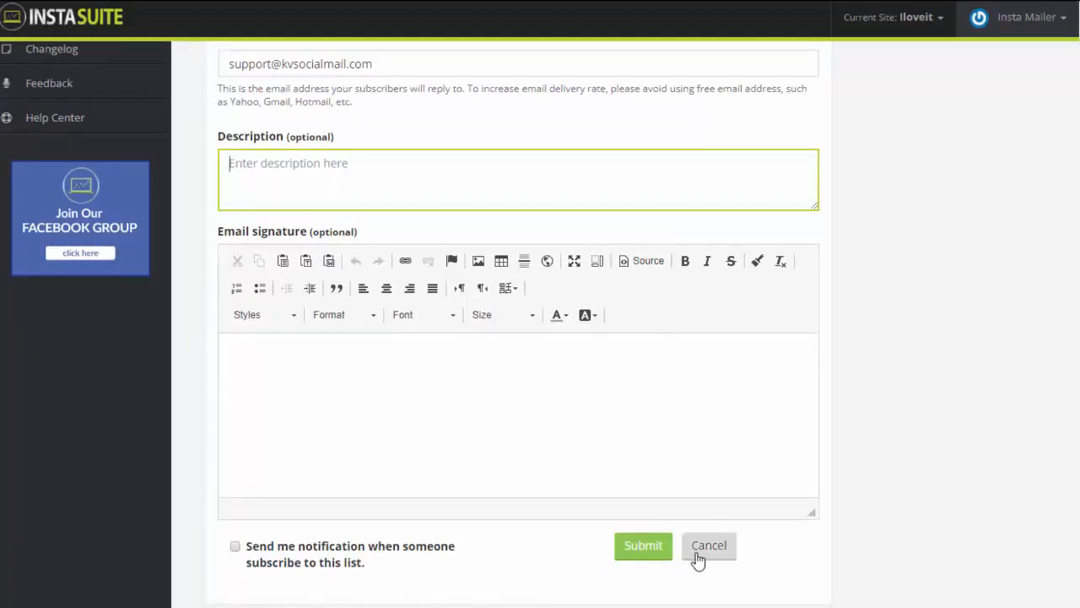
pyautogui.click(643, 552)
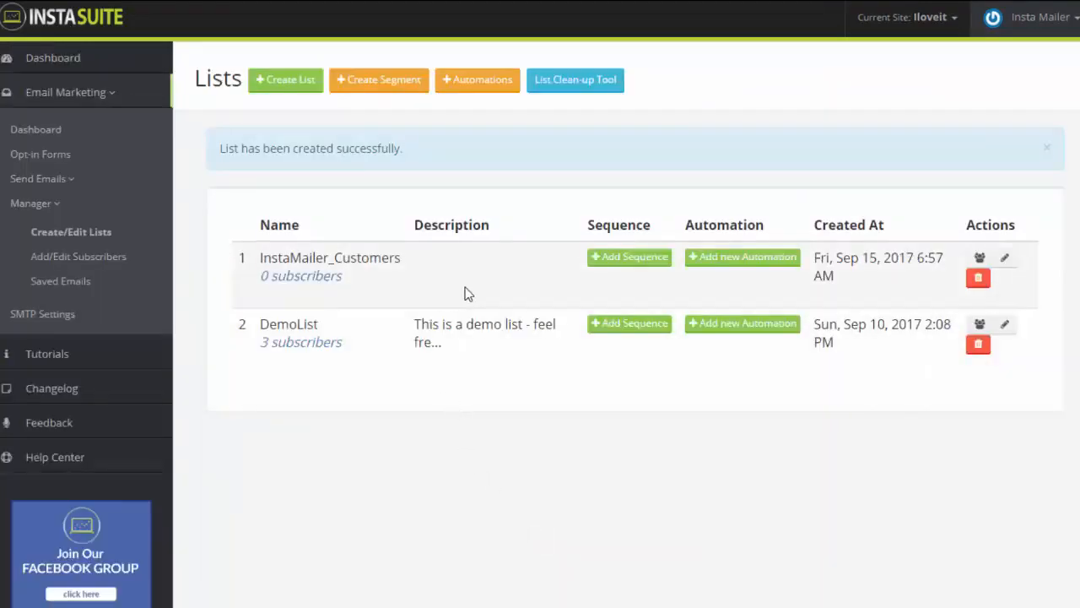
# Create a sequence named "Initiation series" for DemoList with no description.
pyautogui.click(615, 269)
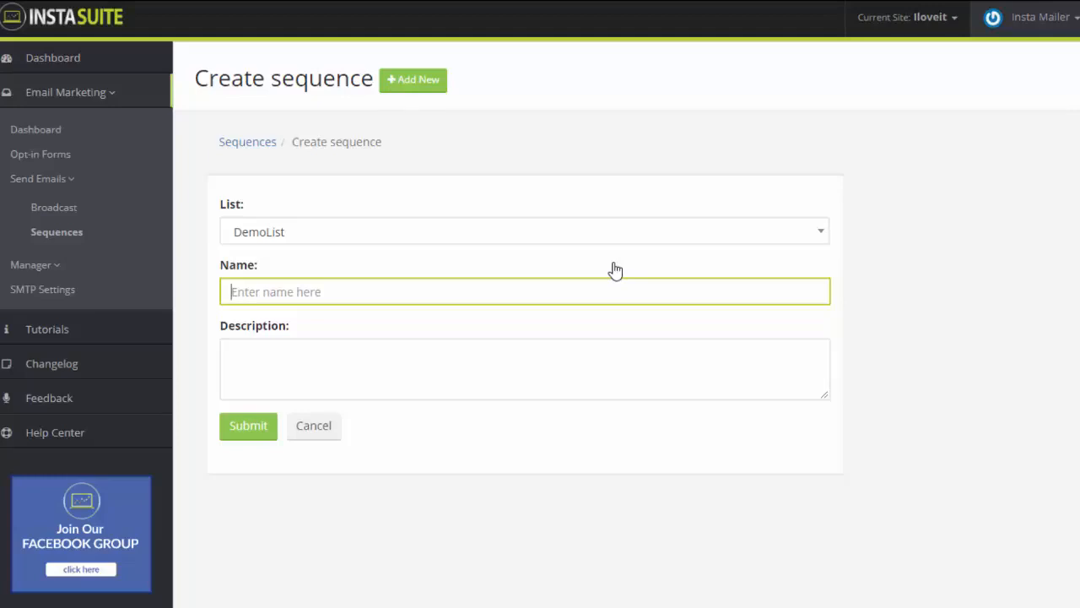
pyautogui.write('Initiation series')
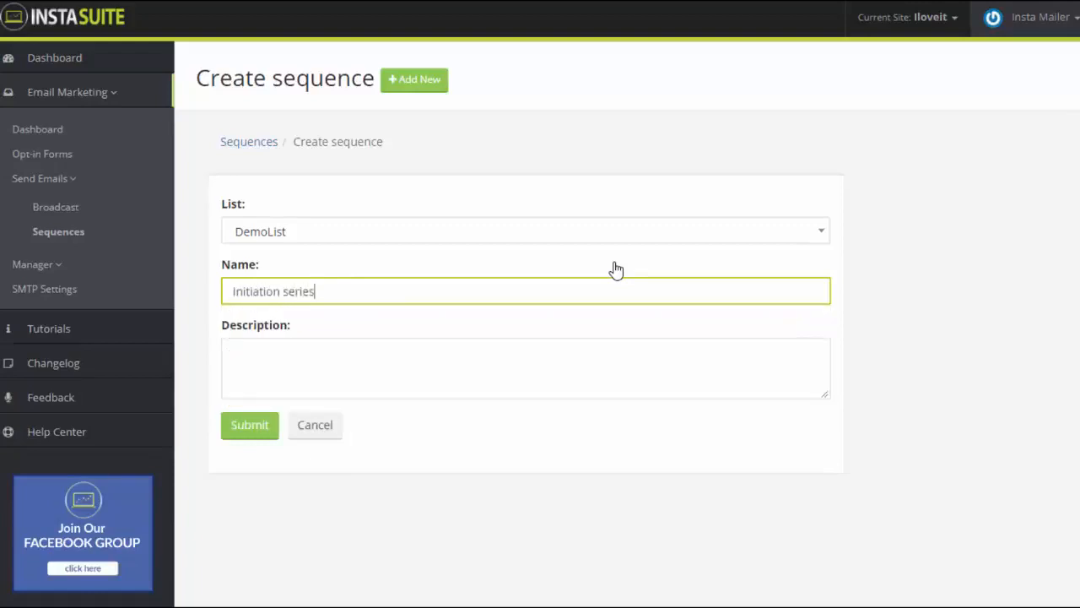
pyautogui.click(269, 431)
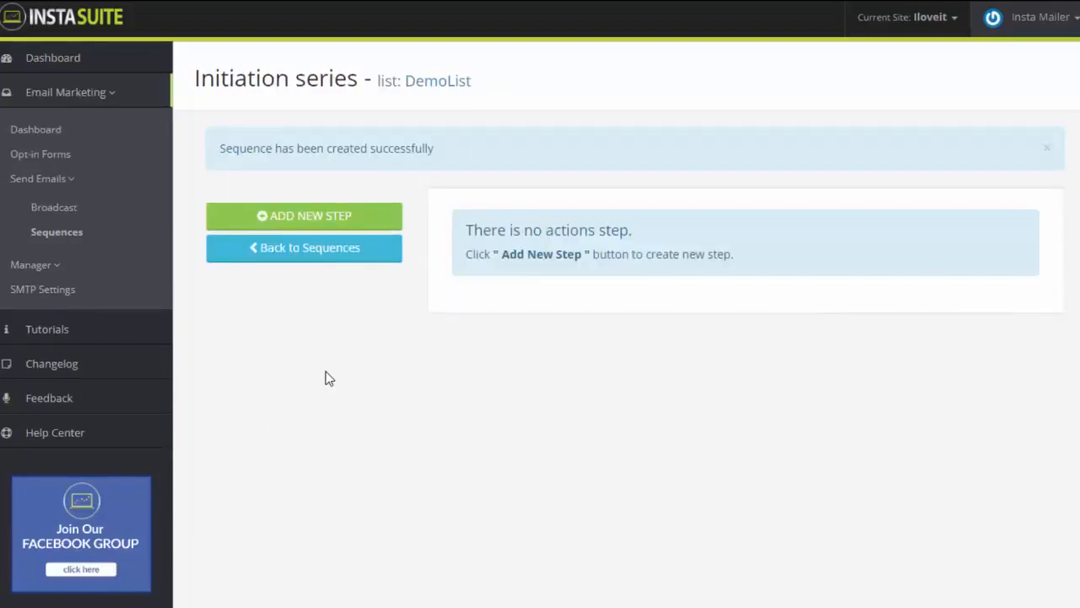
# Add a step to the sequence triggered 0 days after subscription, keeping the default email content, and save it.
pyautogui.click(328, 213)
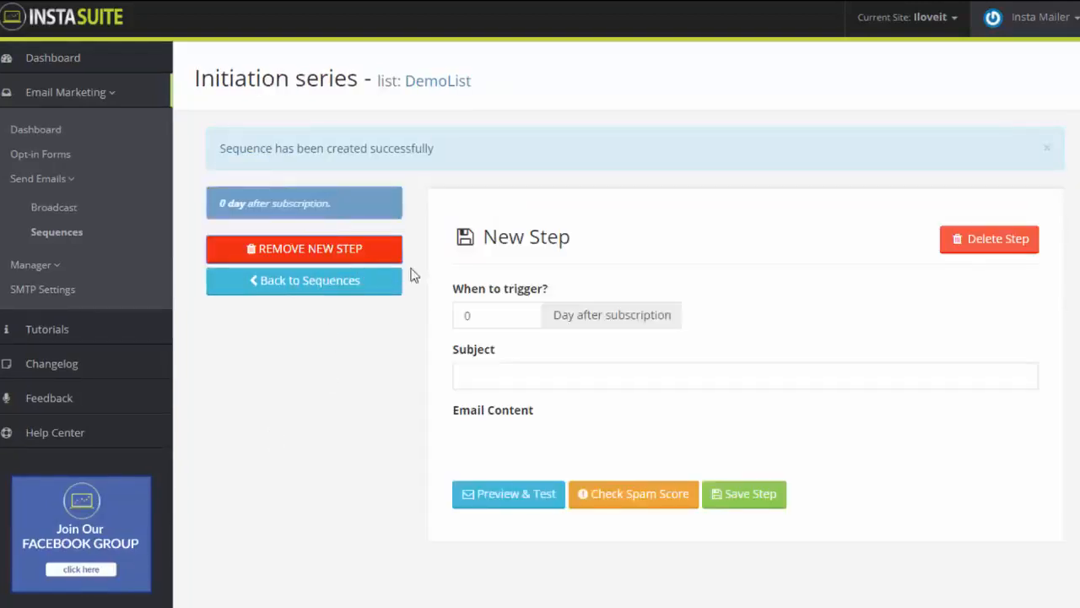
pyautogui.scroll(-2, 857, 390)
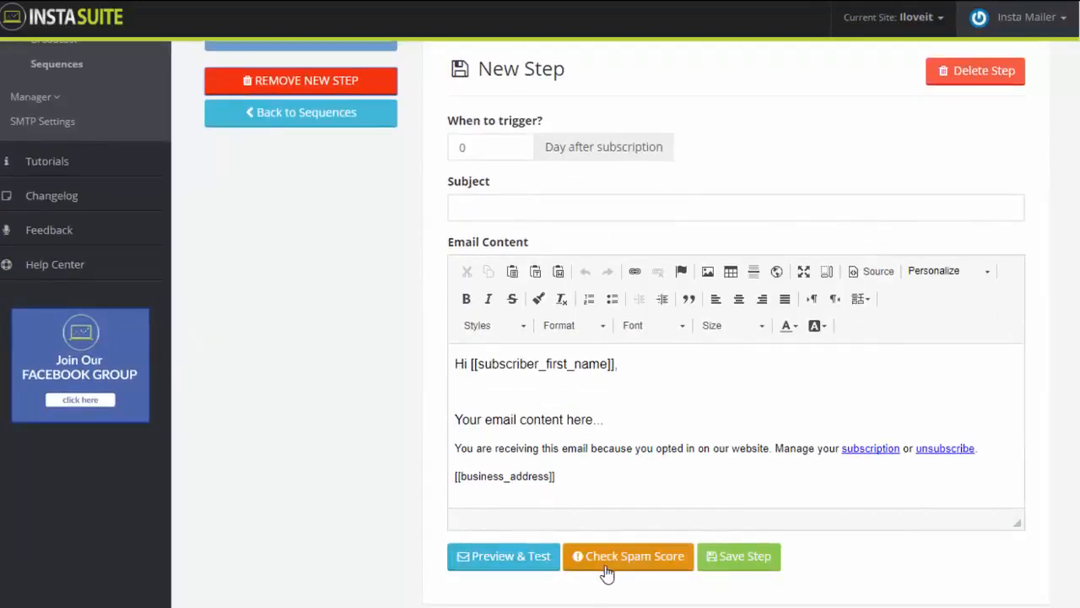
pyautogui.click(741, 564)
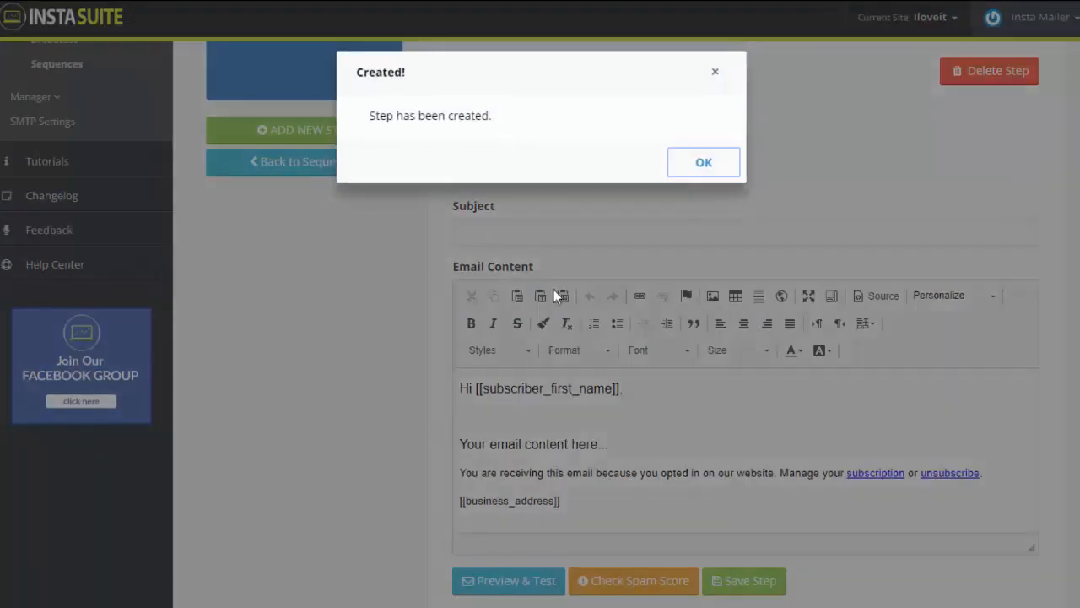
pyautogui.click(714, 168)
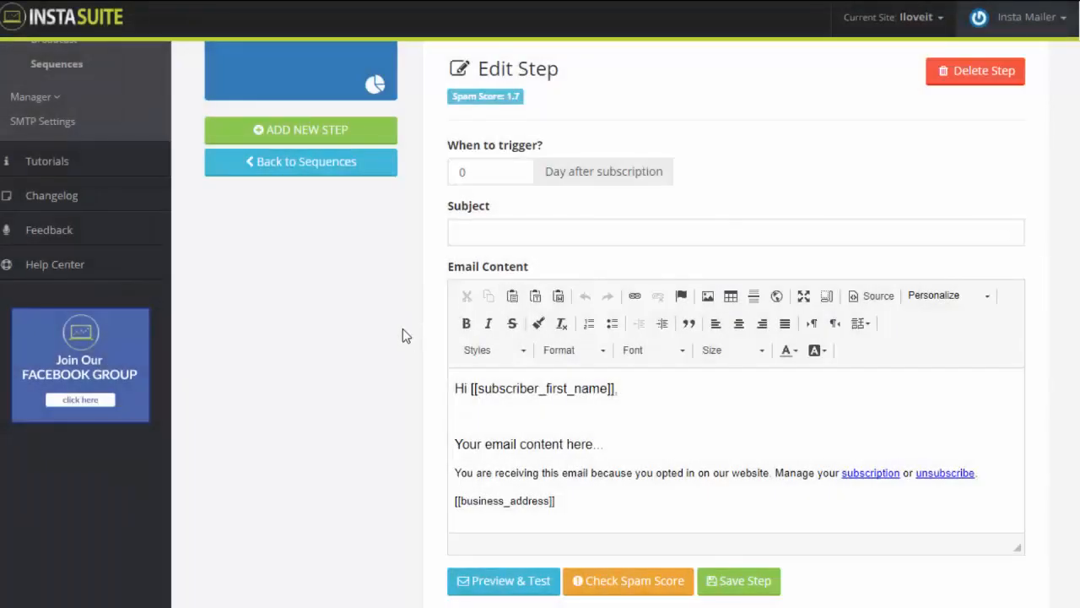
# View the sequence report for the step sent immediately after subscription and return to the mailing lists.
pyautogui.scroll(3, 402, 328)
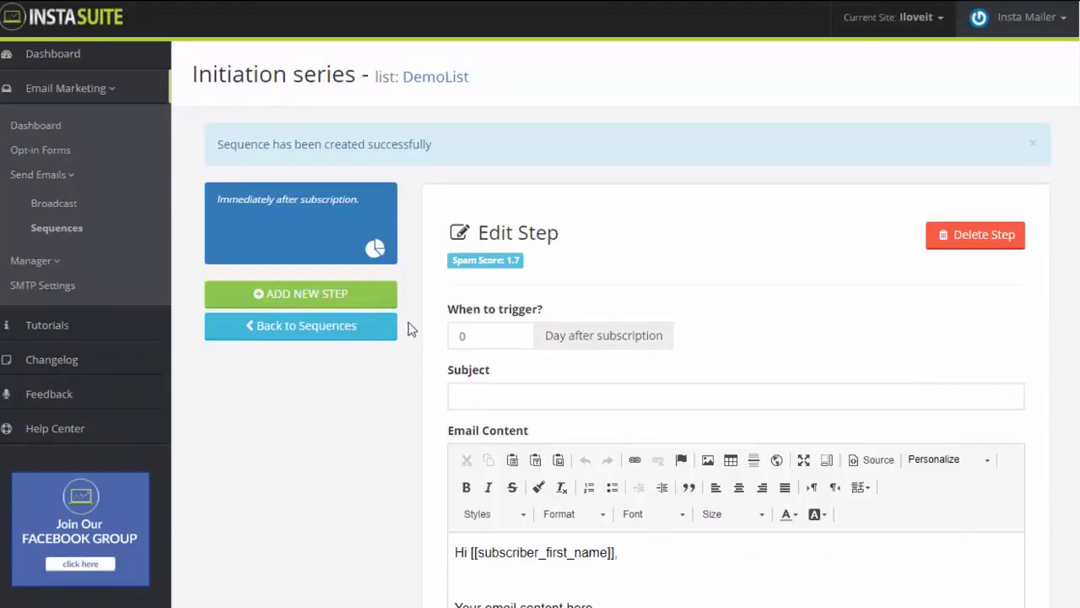
pyautogui.click(375, 250)
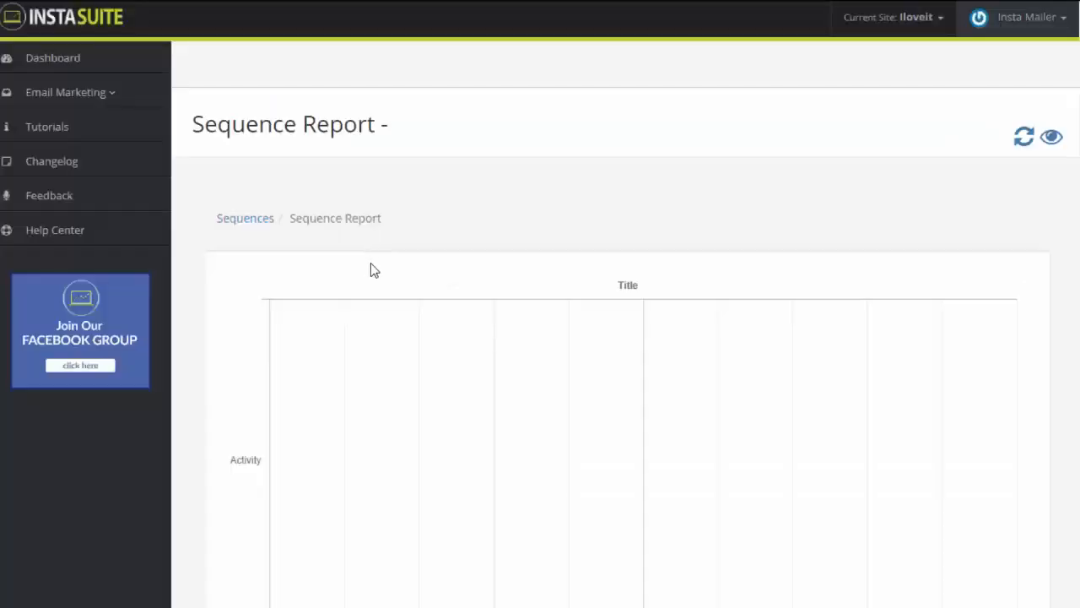
pyautogui.click(118, 95)
pyautogui.click(75, 180)
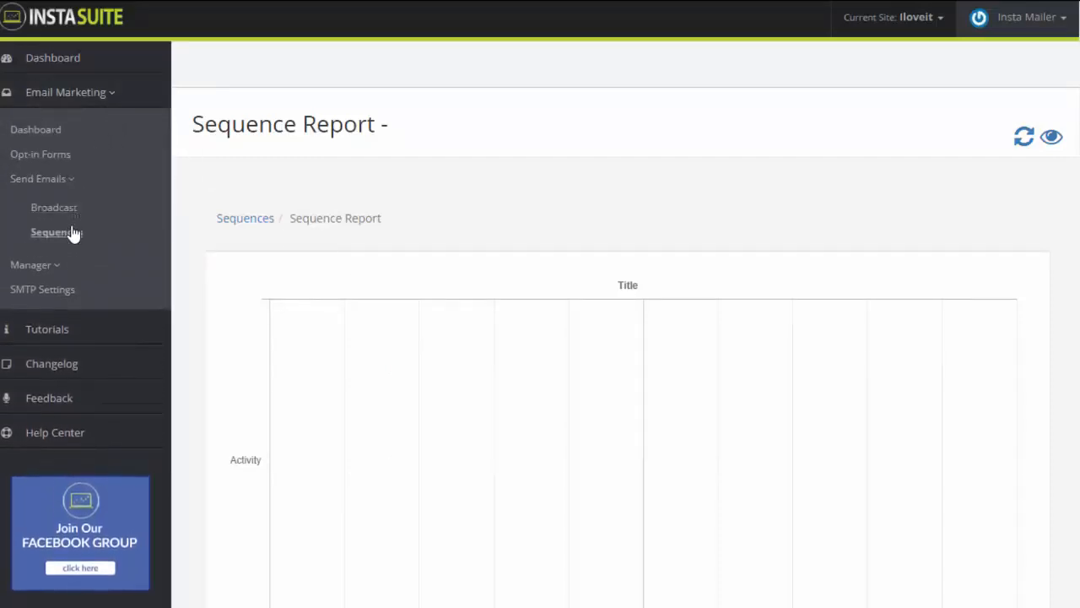
pyautogui.click(55, 266)
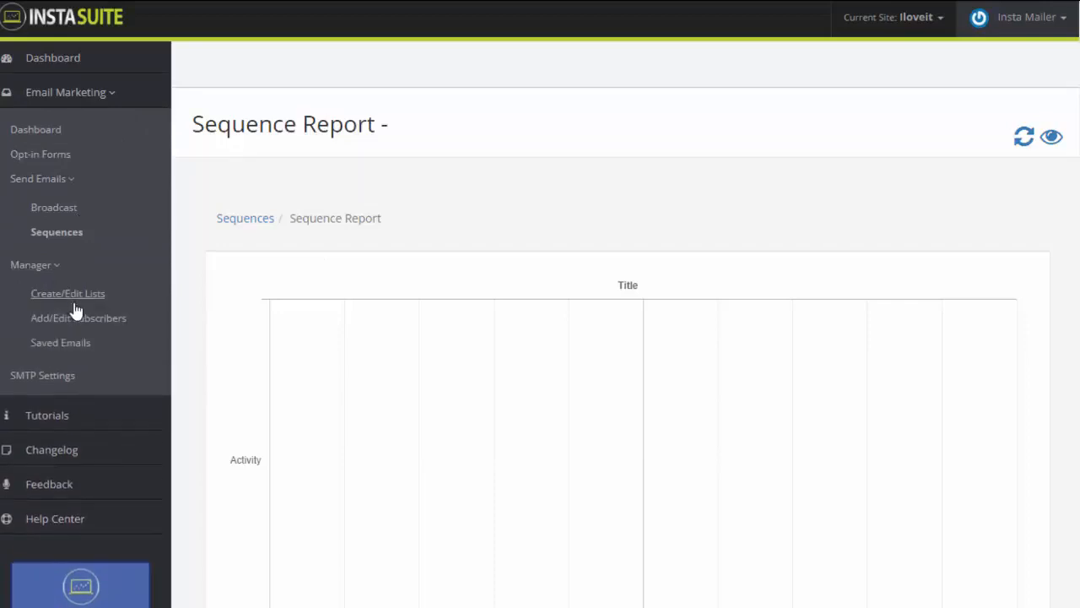
pyautogui.click(87, 297)
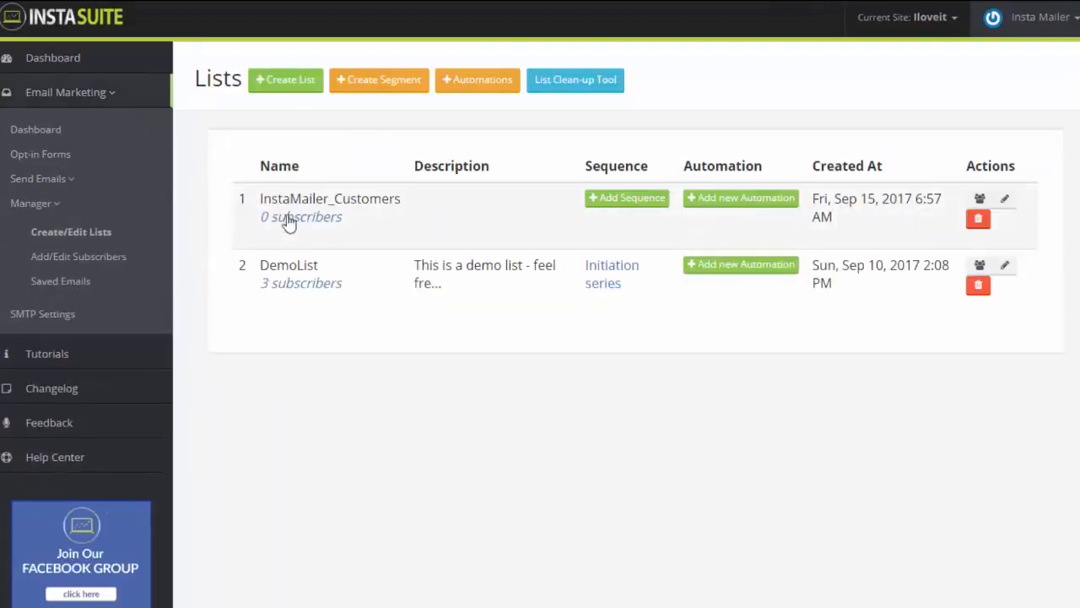
# Start a new segment based on the InstaMailer_Customers list.
pyautogui.click(376, 82)
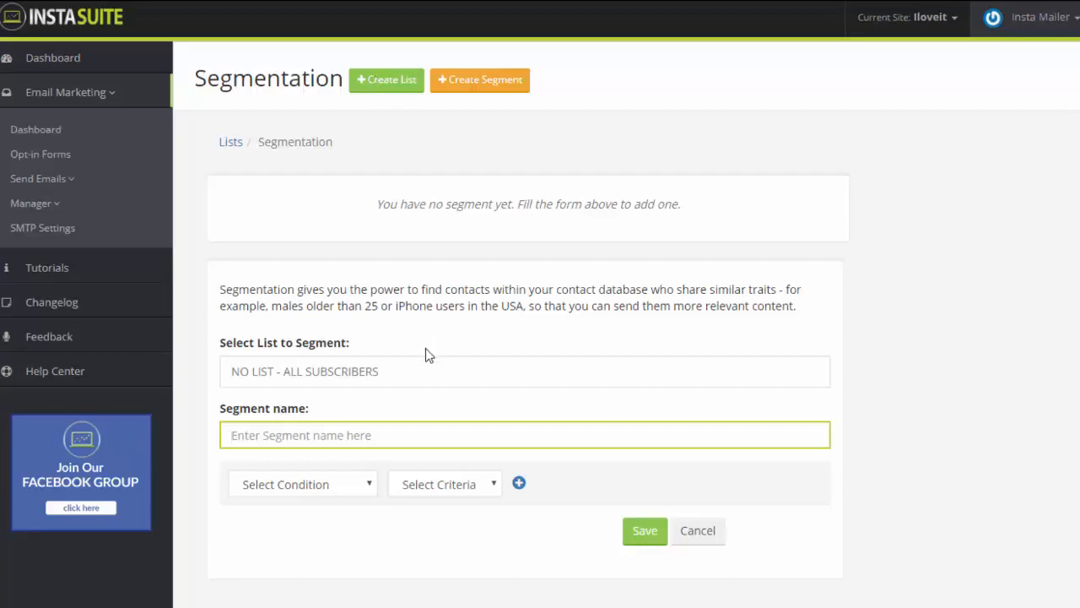
pyautogui.click(422, 369)
pyautogui.click(397, 430)
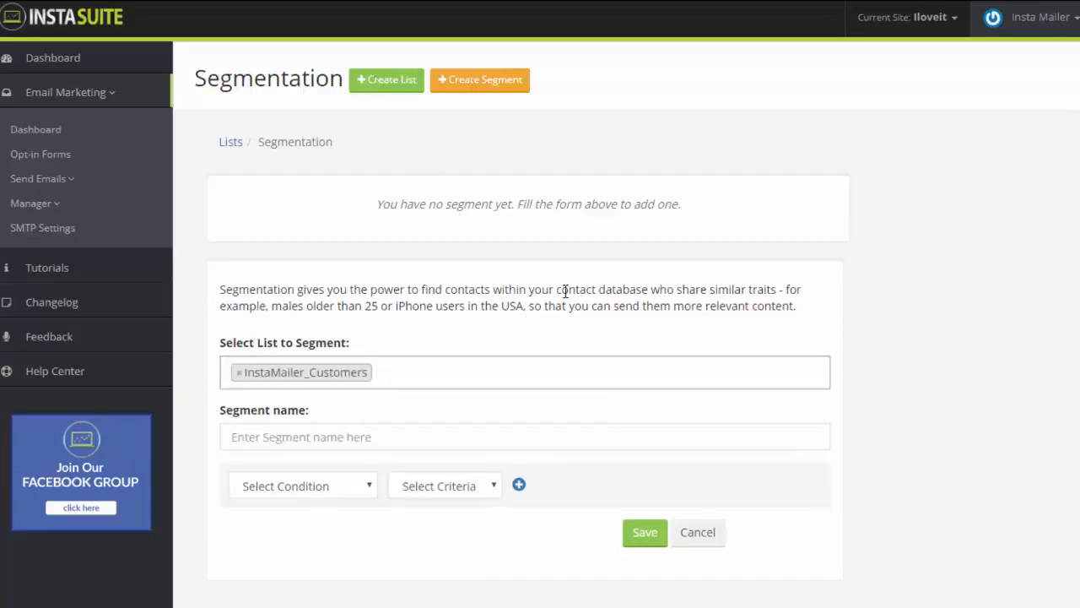
# Set the segment condition to Opened/Didn't open with the criteria Didn't open for the Welcome to InstaMailer broadcast.
pyautogui.click(319, 490)
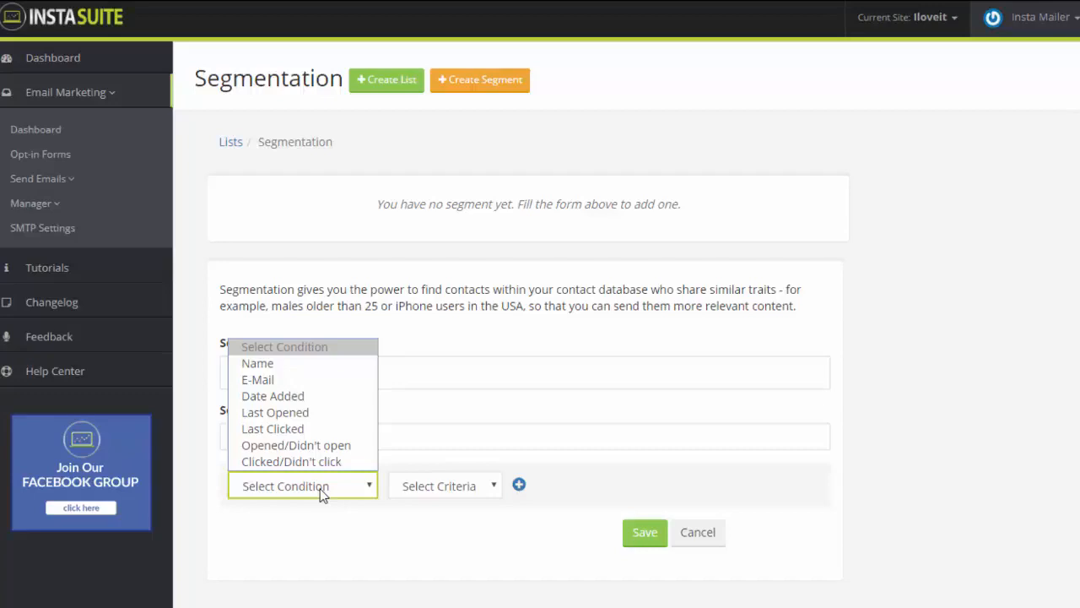
pyautogui.click(334, 445)
pyautogui.click(451, 496)
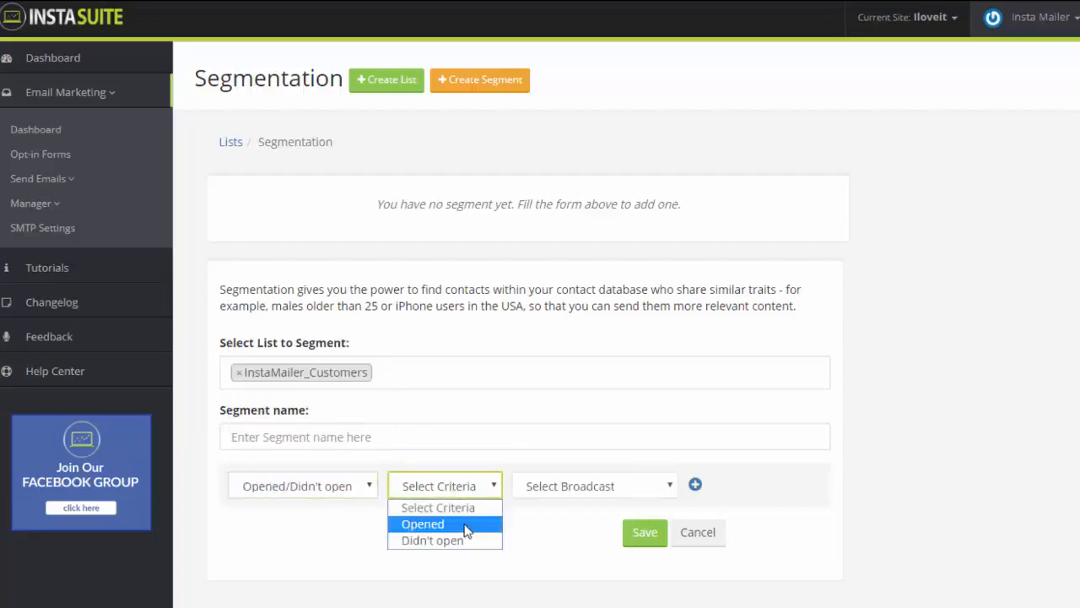
pyautogui.click(472, 540)
pyautogui.click(562, 489)
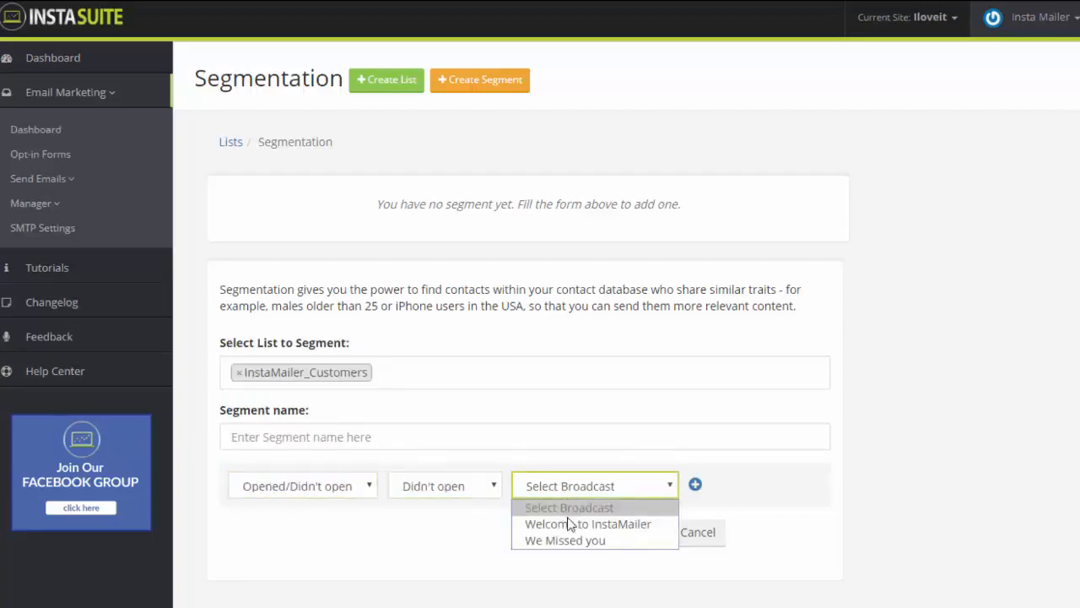
pyautogui.click(570, 525)
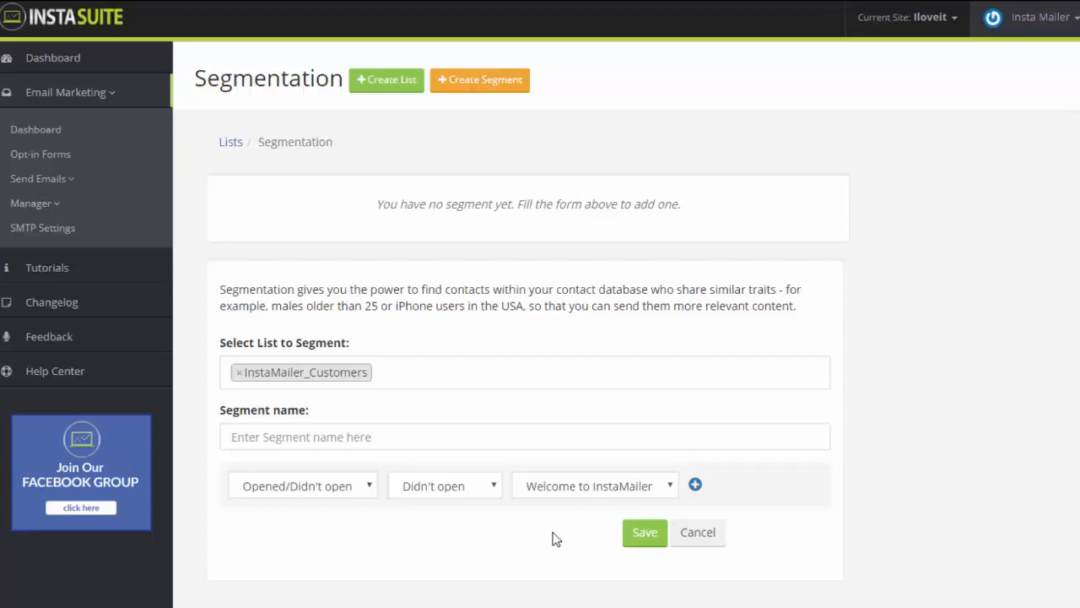
# Start a new automation for the InstaMailer_Customers list with the event On subscriber added.
pyautogui.click(55, 206)
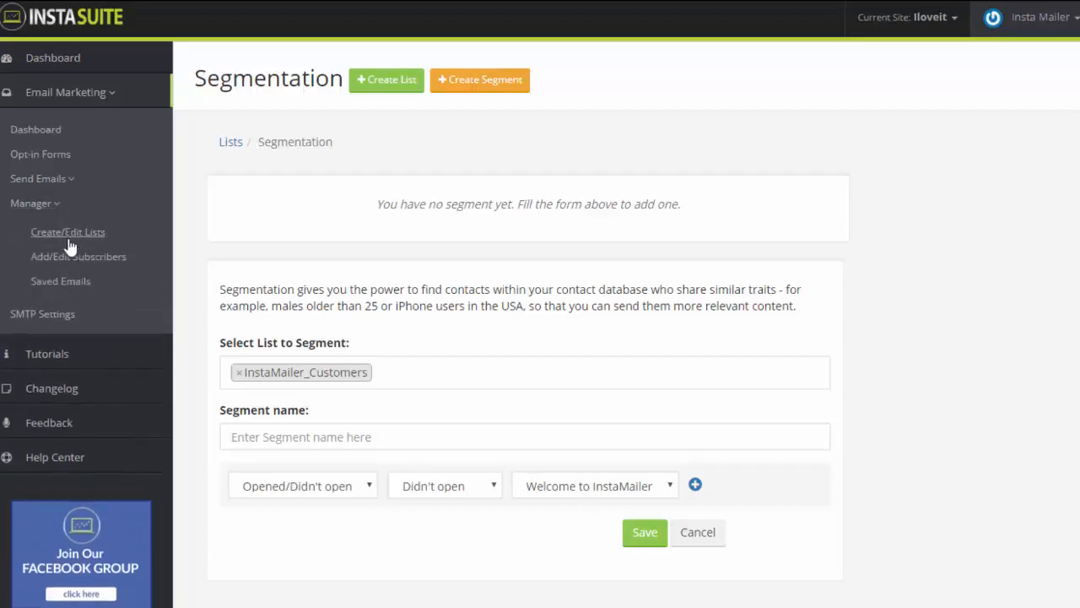
pyautogui.click(71, 243)
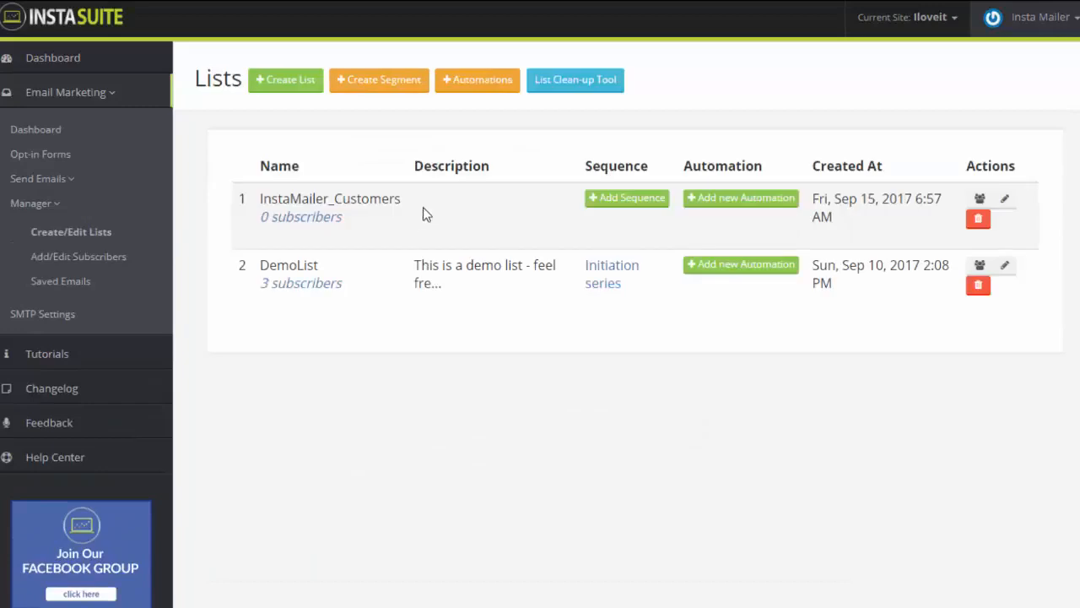
pyautogui.click(479, 93)
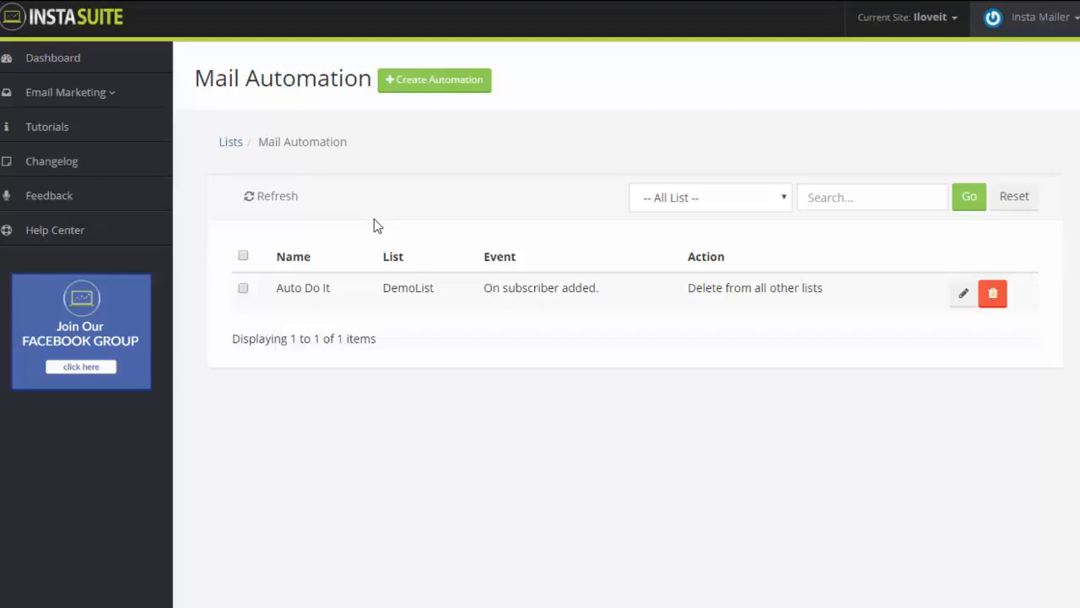
pyautogui.click(433, 79)
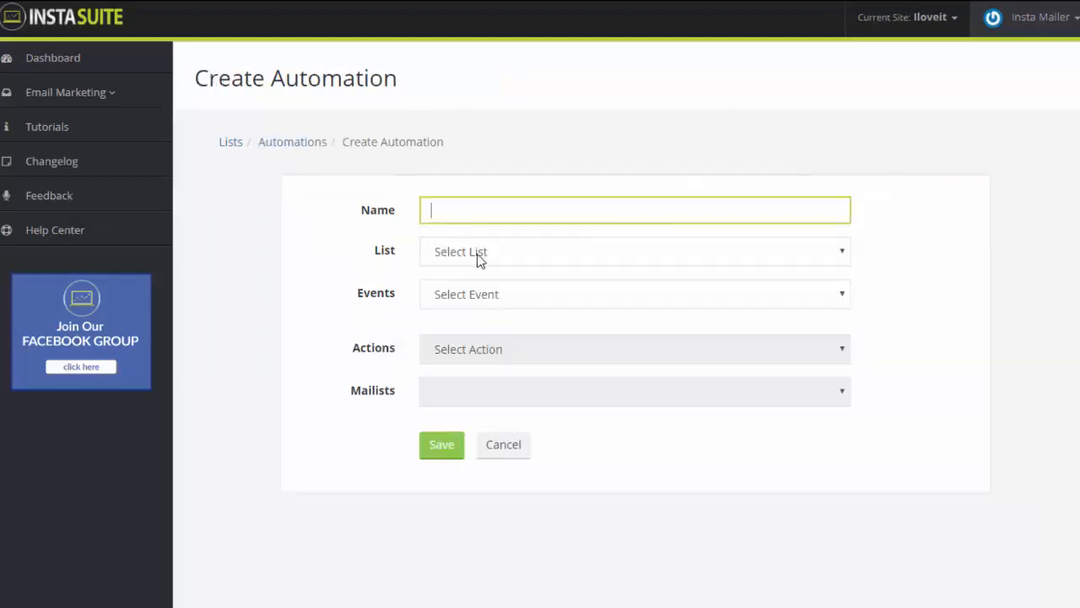
pyautogui.click(479, 258)
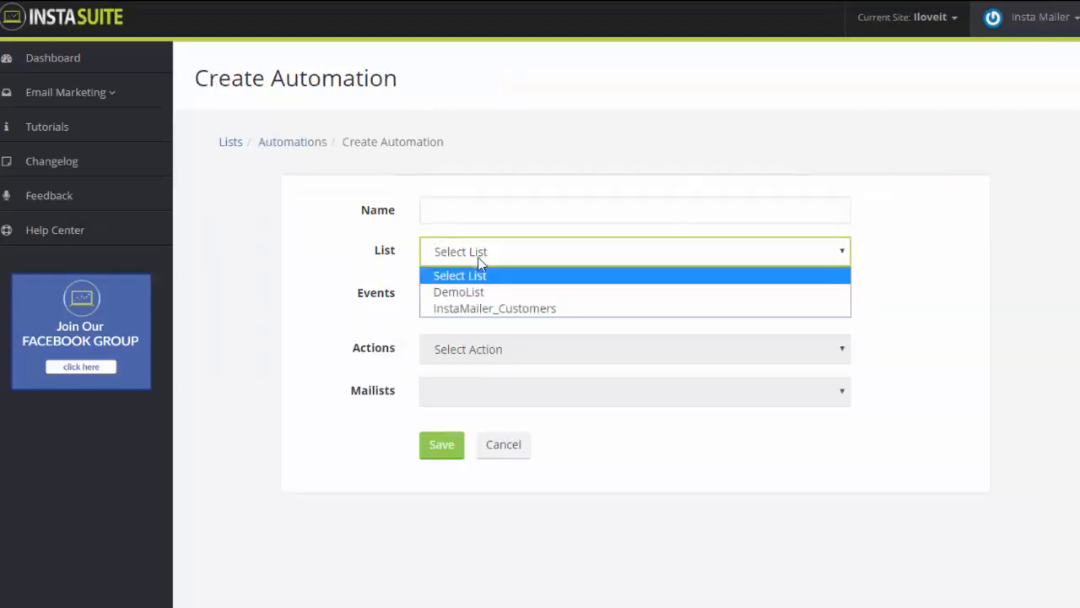
pyautogui.click(488, 311)
pyautogui.click(479, 301)
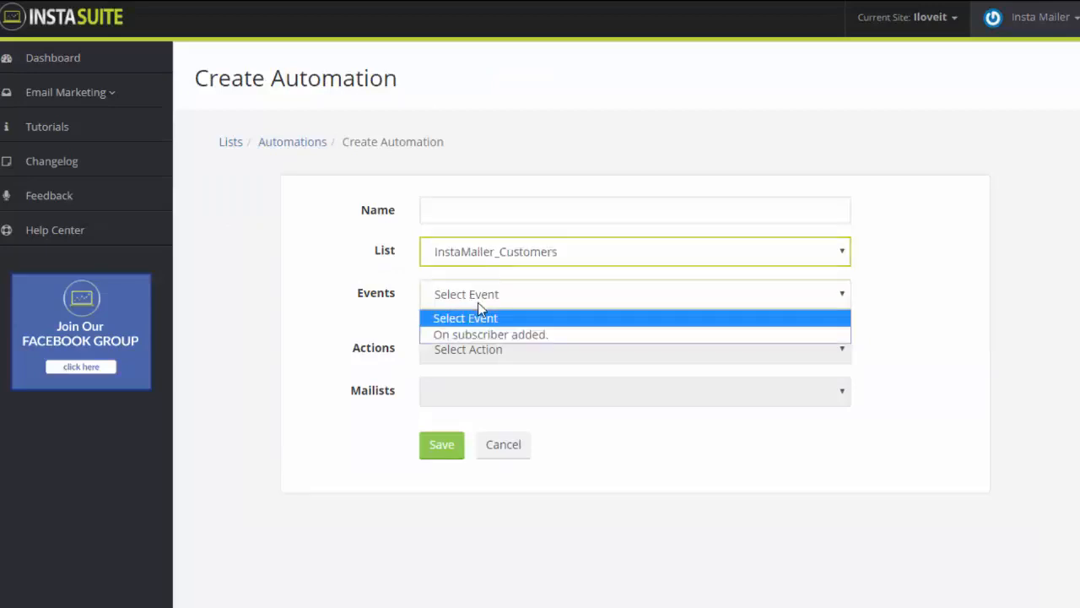
pyautogui.click(487, 336)
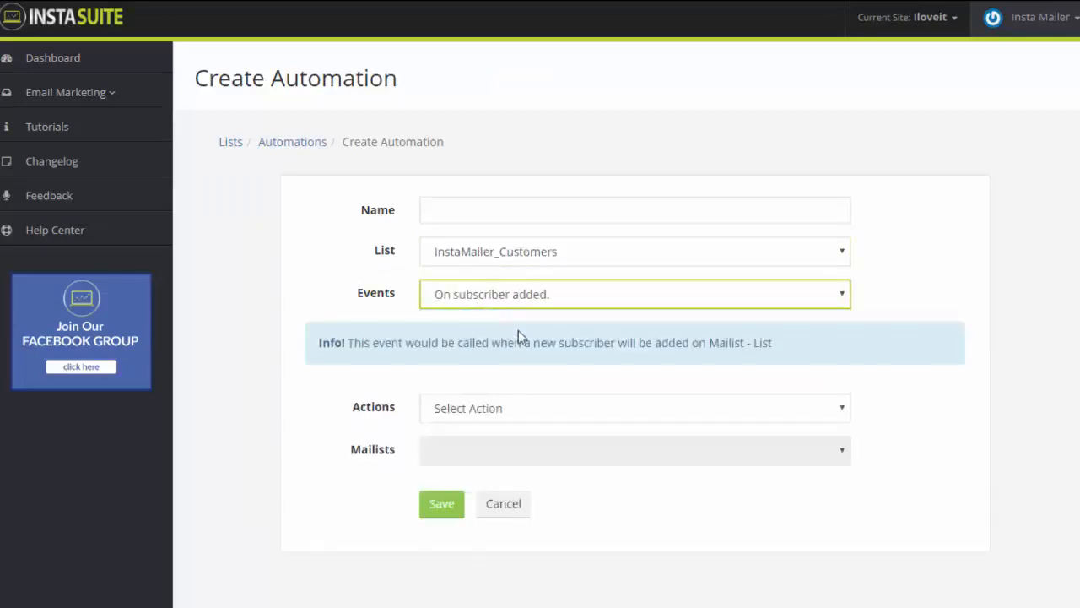
# Set the automation's action to Delete from selected lists, with DemoList as the affected mailing list.
pyautogui.click(504, 408)
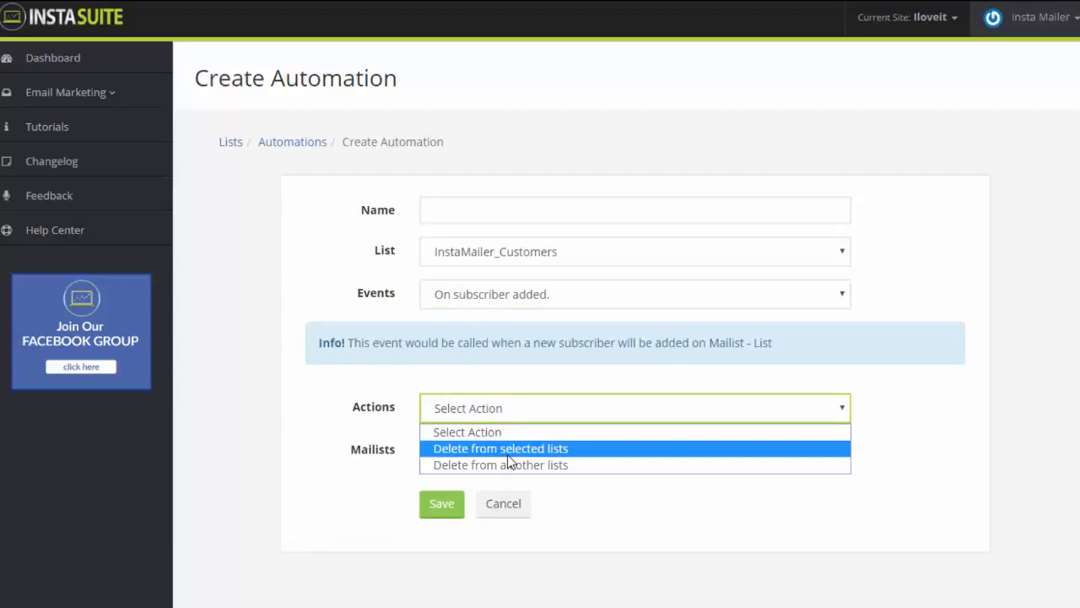
pyautogui.click(535, 454)
pyautogui.click(528, 456)
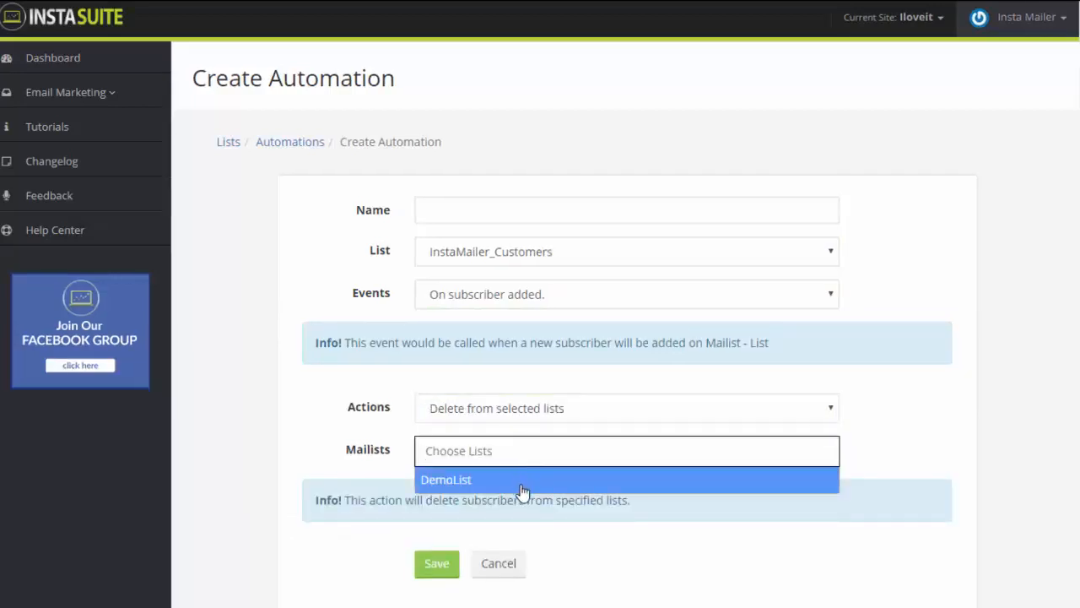
pyautogui.click(485, 476)
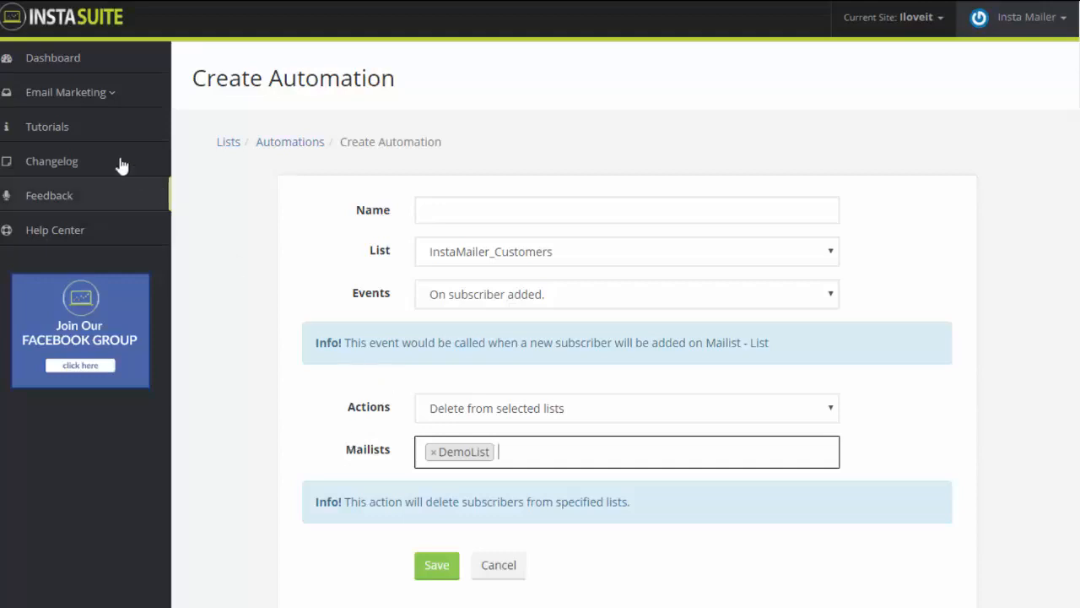
# Leave the automation unsaved and set the List Clean-up Tool to Move subscribers matching Not Opened OR clicked.
pyautogui.click(102, 95)
pyautogui.click(71, 206)
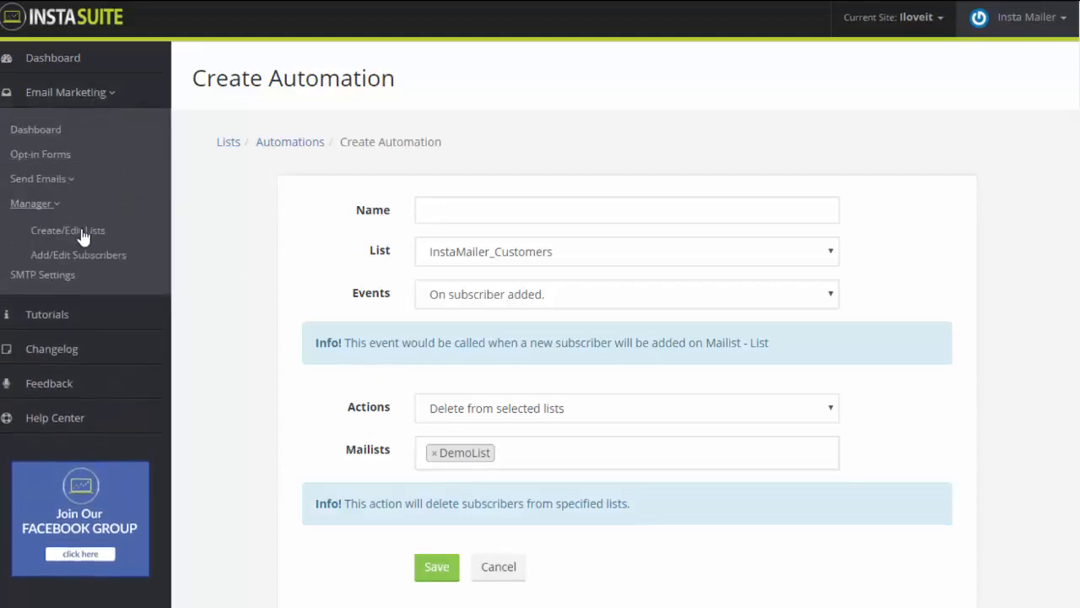
pyautogui.click(87, 237)
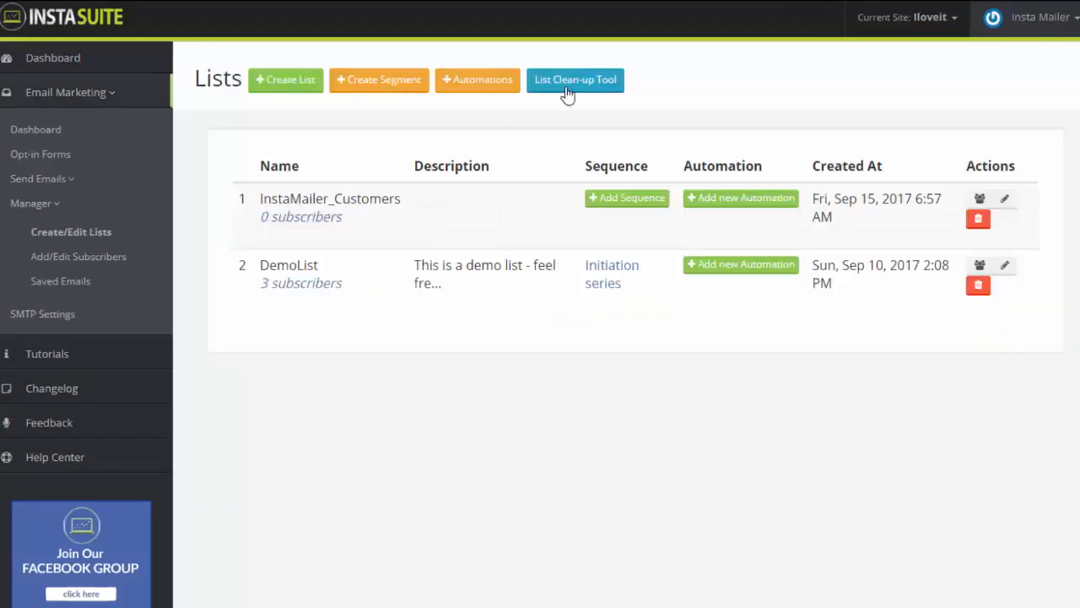
pyautogui.click(568, 91)
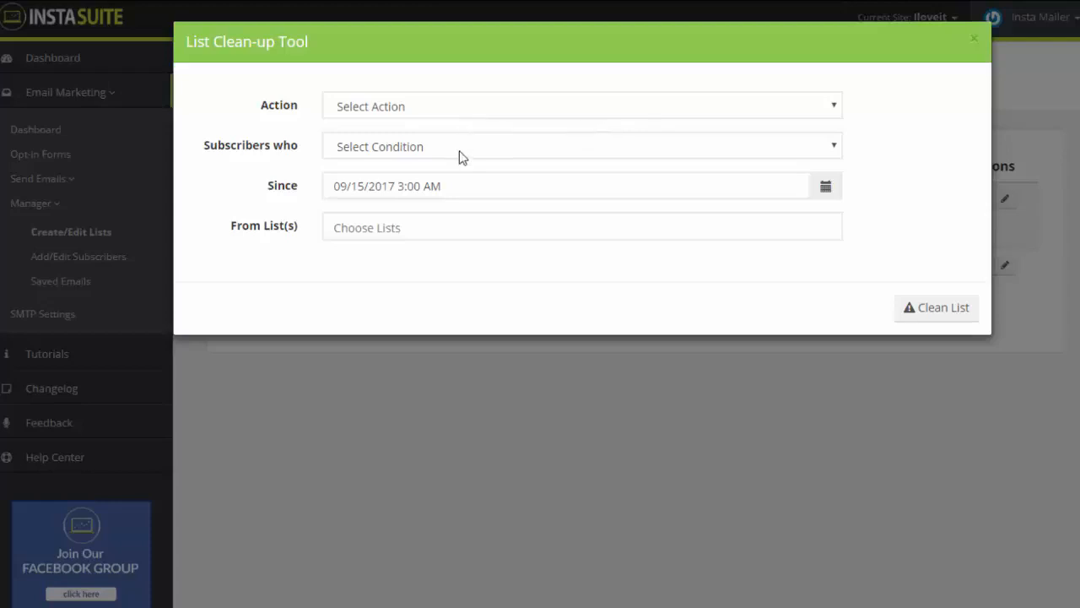
pyautogui.click(430, 116)
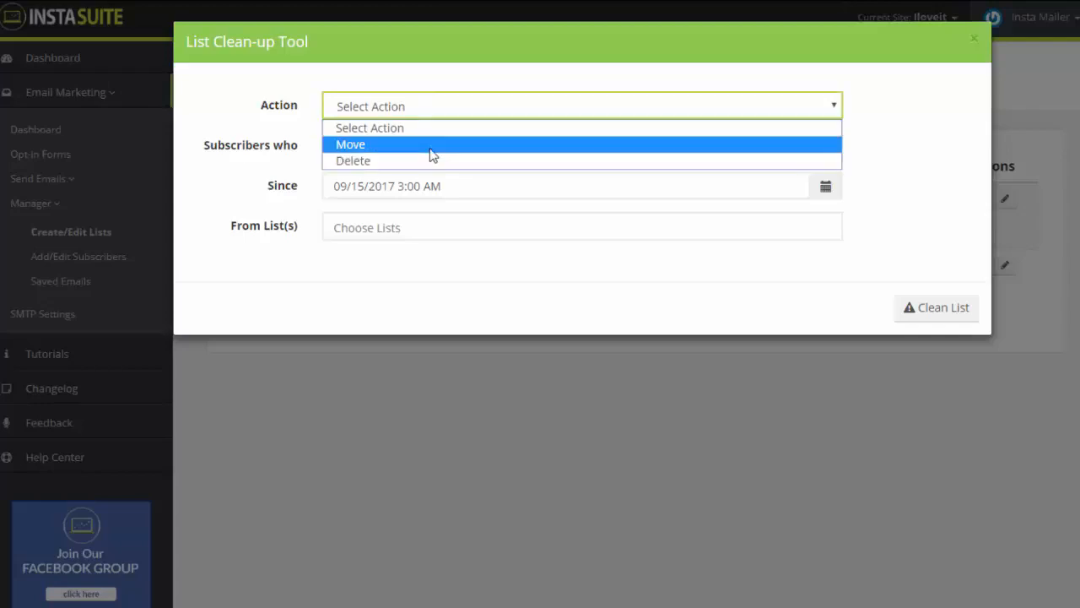
pyautogui.click(430, 152)
pyautogui.click(422, 151)
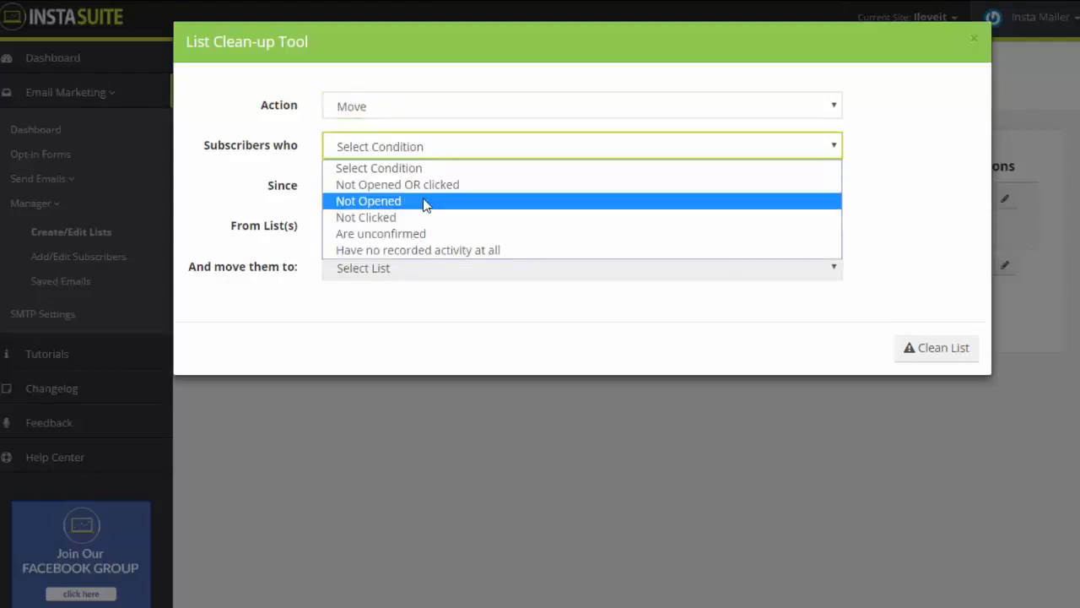
pyautogui.click(429, 186)
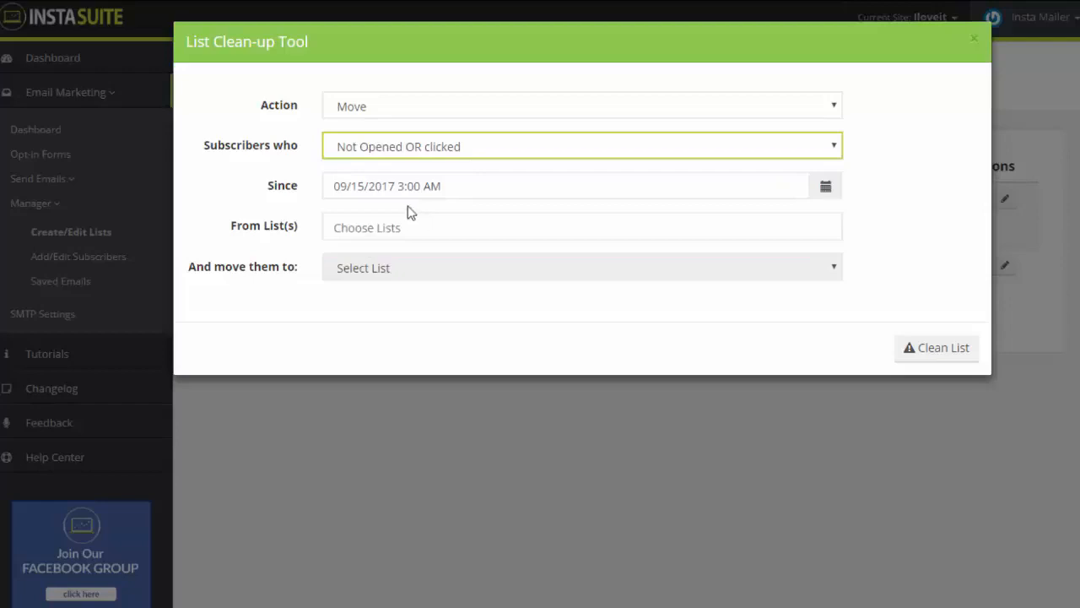
# Set the clean-up to move subscribers from InstaMailer_Customers to DemoList, and close the tool without cleaning.
pyautogui.click(495, 216)
pyautogui.click(455, 278)
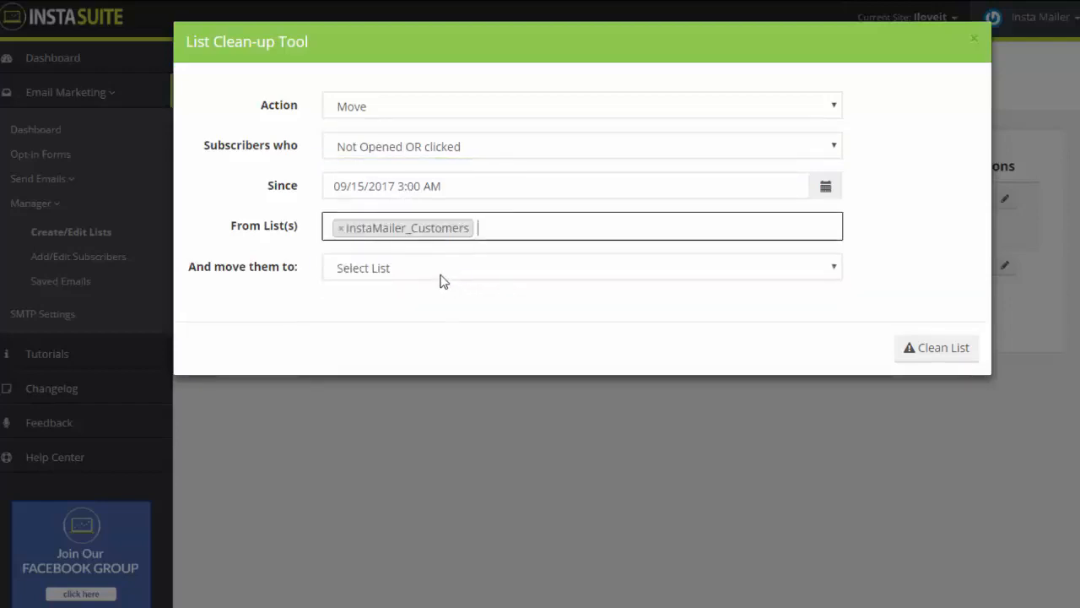
pyautogui.click(440, 277)
pyautogui.click(439, 308)
pyautogui.click(431, 325)
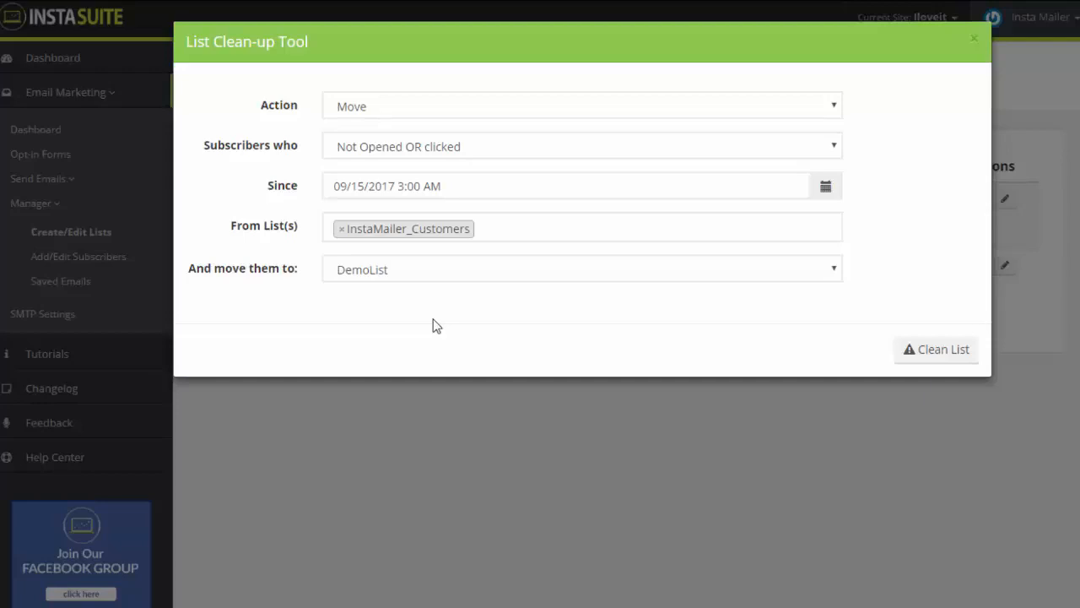
pyautogui.click(974, 39)
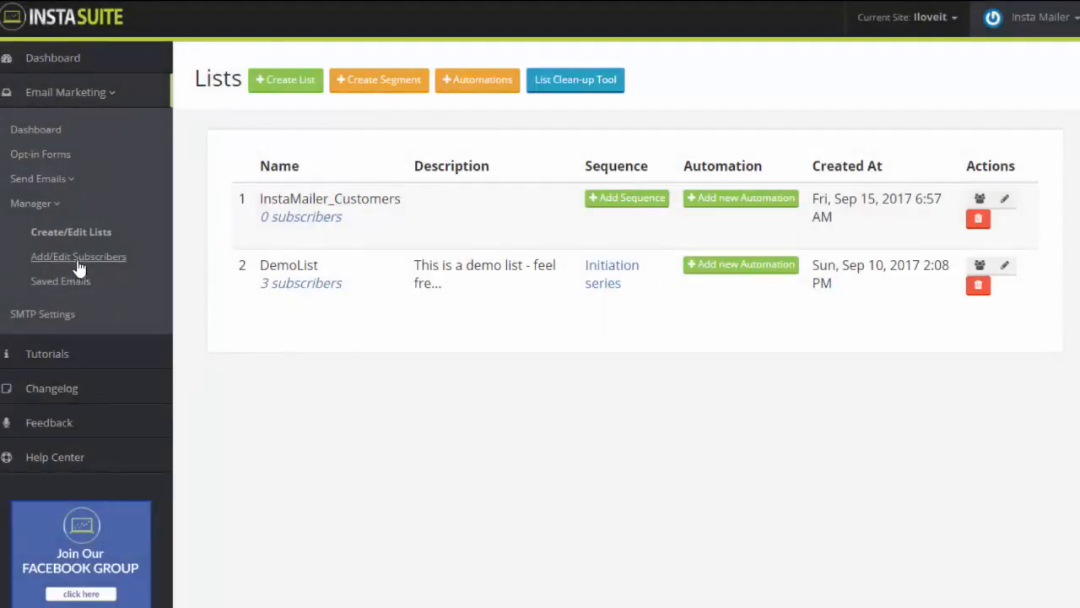
# Open the subscriber import form and compare the Upload CSV/TXT and Manual source types.
pyautogui.click(78, 264)
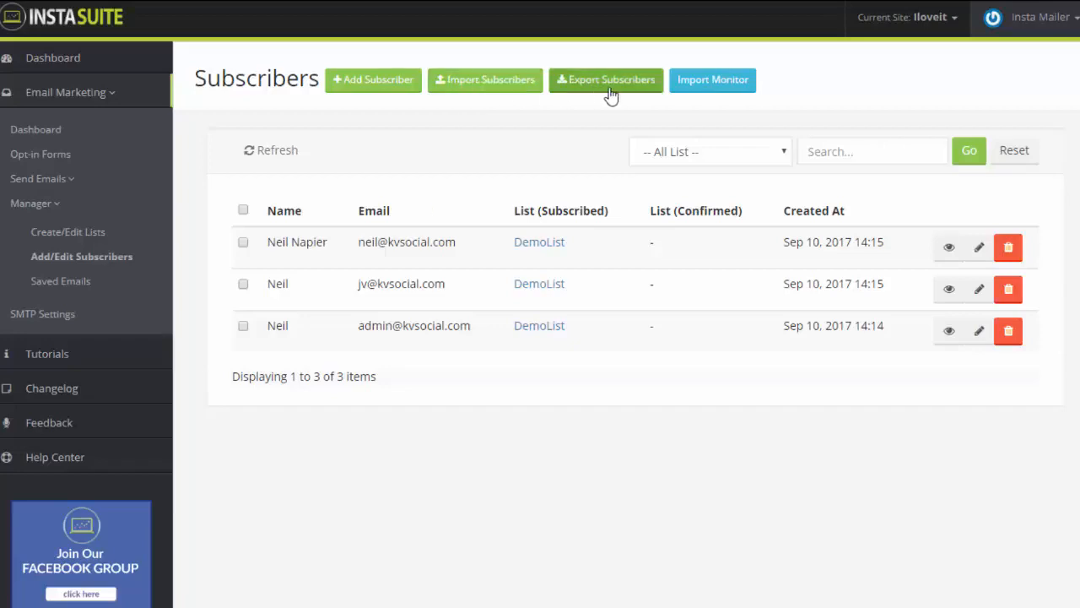
pyautogui.click(525, 87)
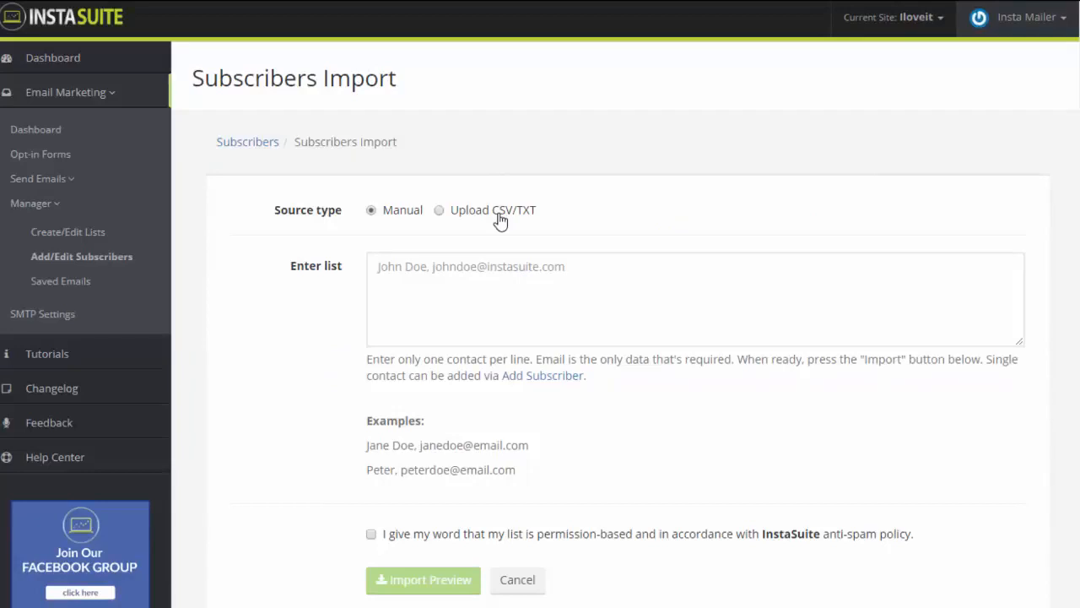
pyautogui.click(457, 291)
pyautogui.click(439, 210)
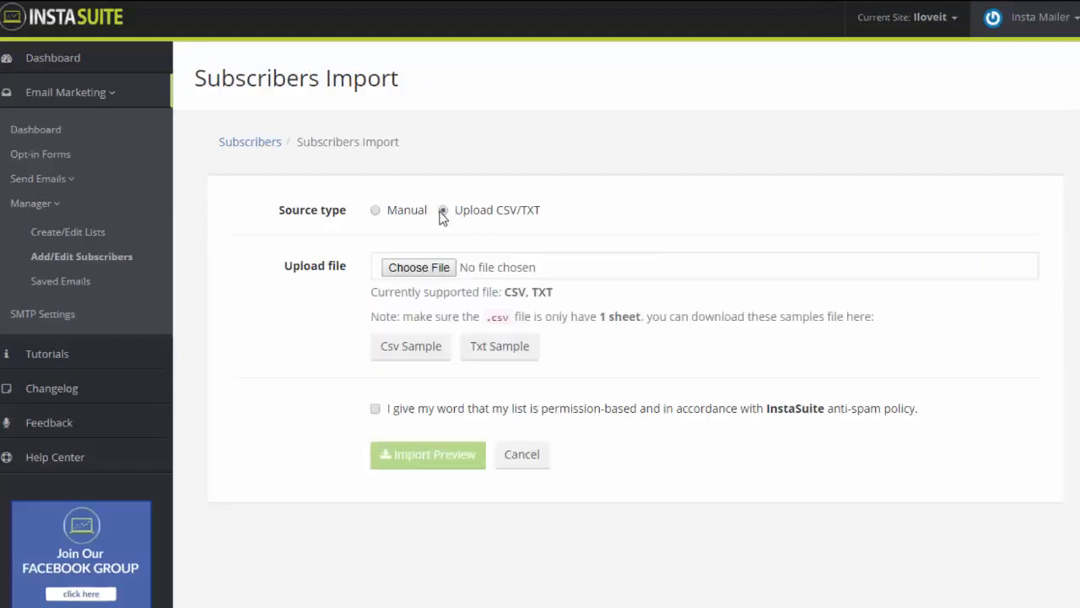
pyautogui.click(373, 212)
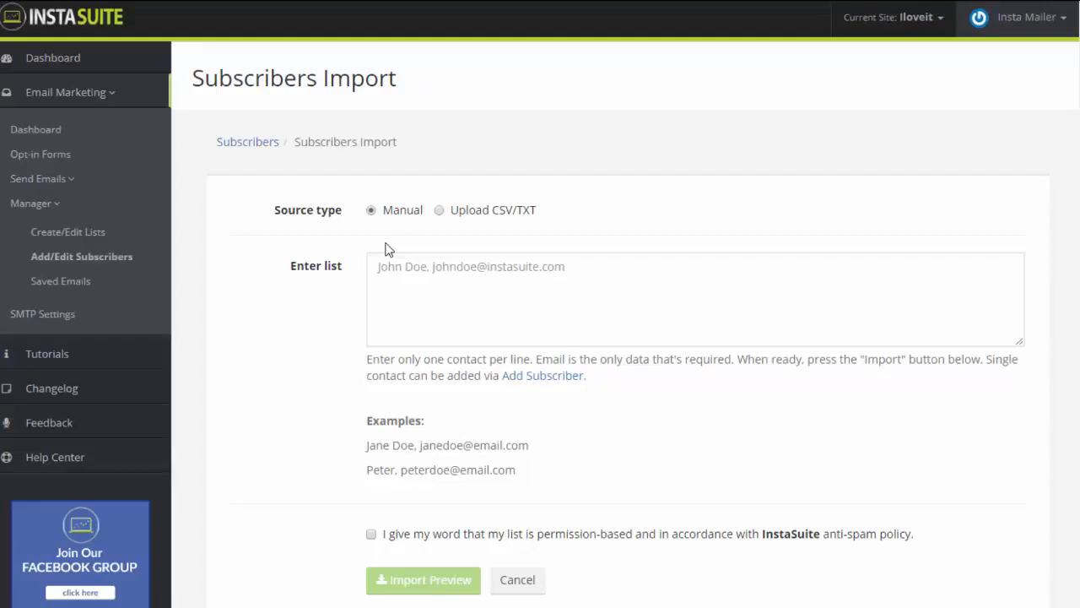
# View the saved emails, and check the default SMTP choices in the SMTP settings, keeping mailgun.
pyautogui.click(82, 287)
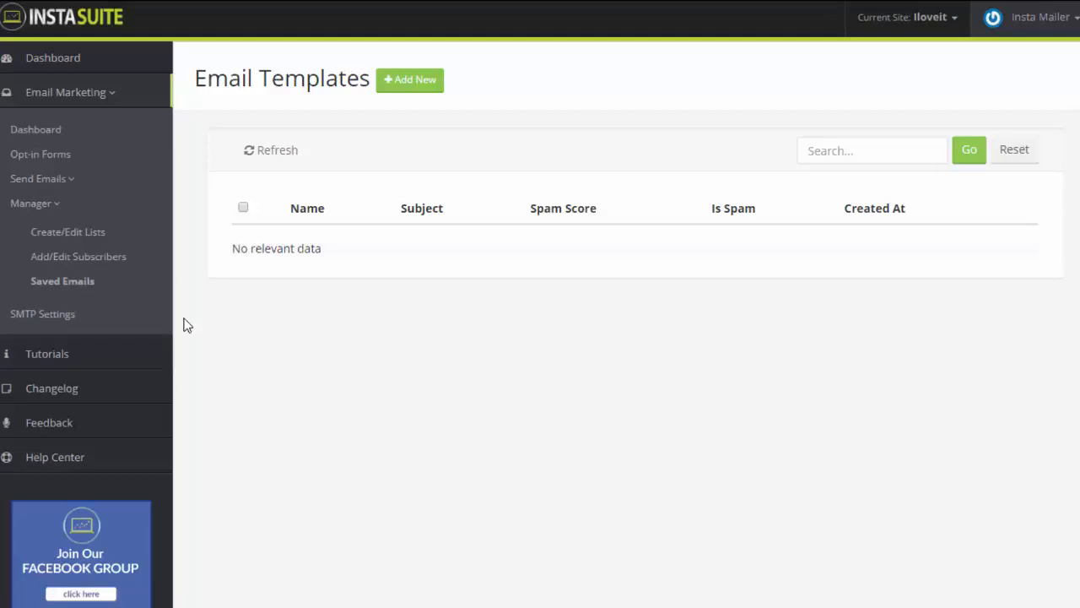
pyautogui.click(70, 322)
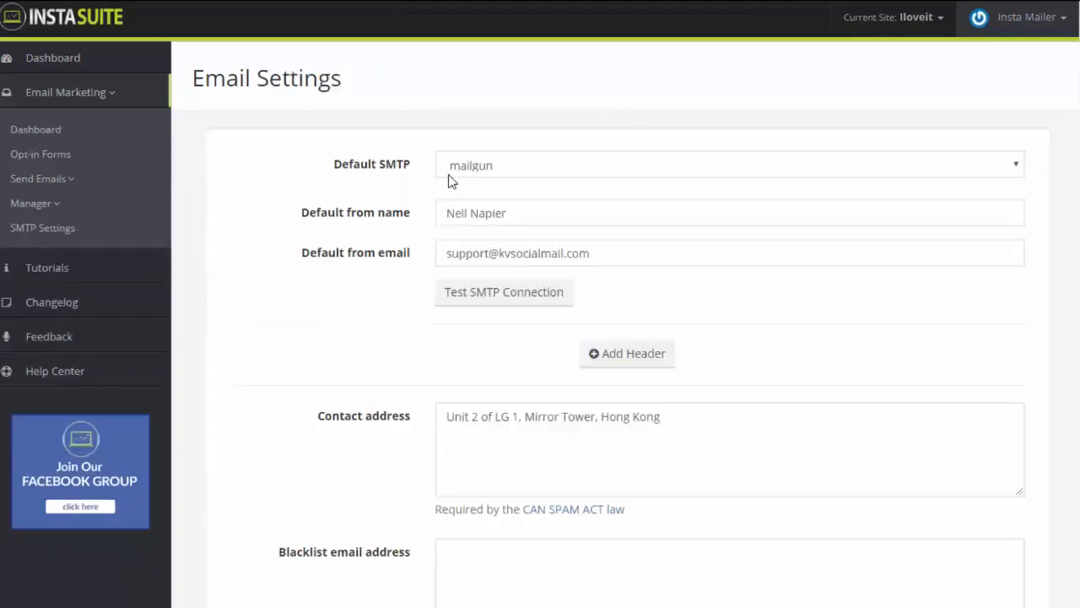
pyautogui.click(472, 174)
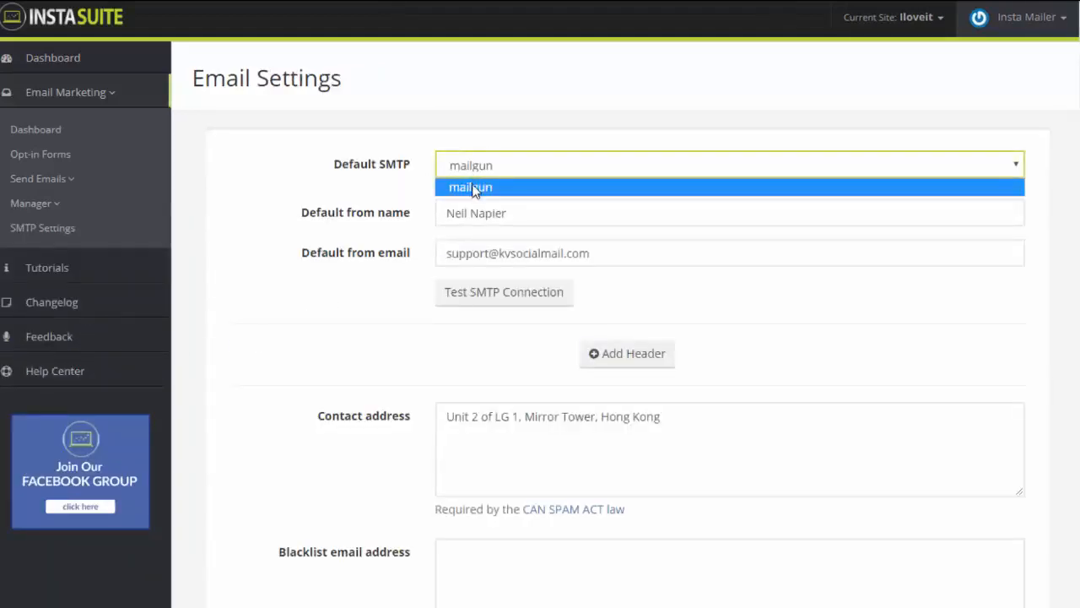
pyautogui.click(475, 192)
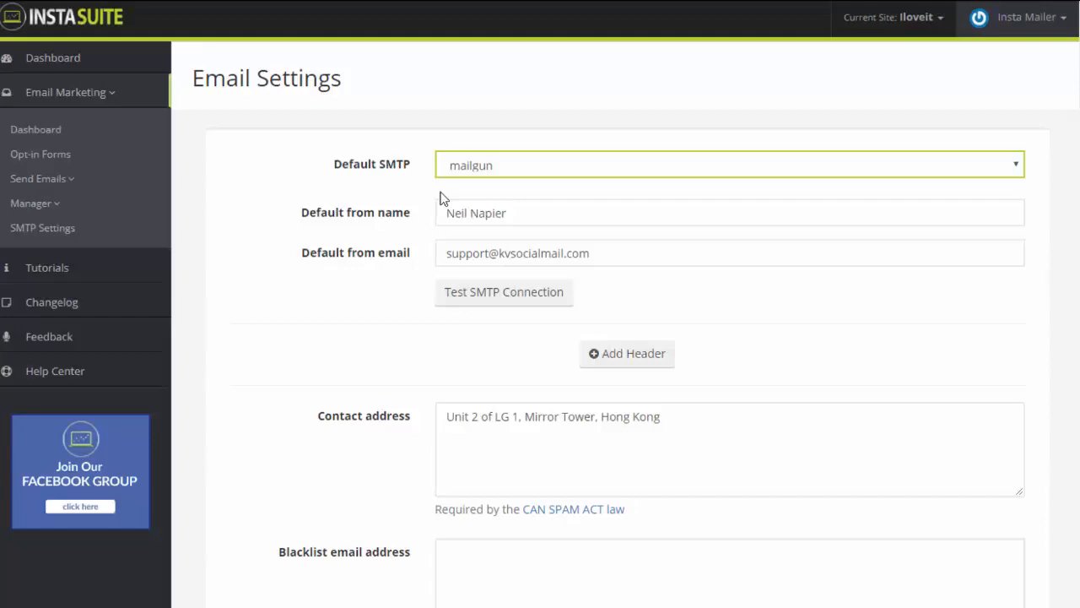
# Review the contact address, blacklist, re-subscription and role-based address blocking options in the email settings.
pyautogui.scroll(-4, 437, 224)
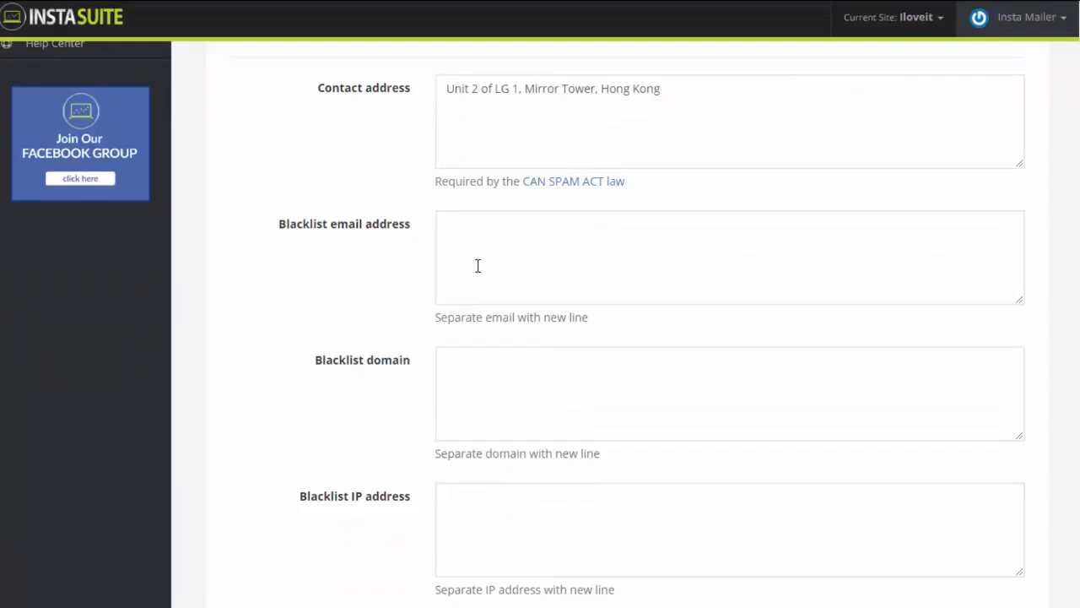
pyautogui.click(492, 392)
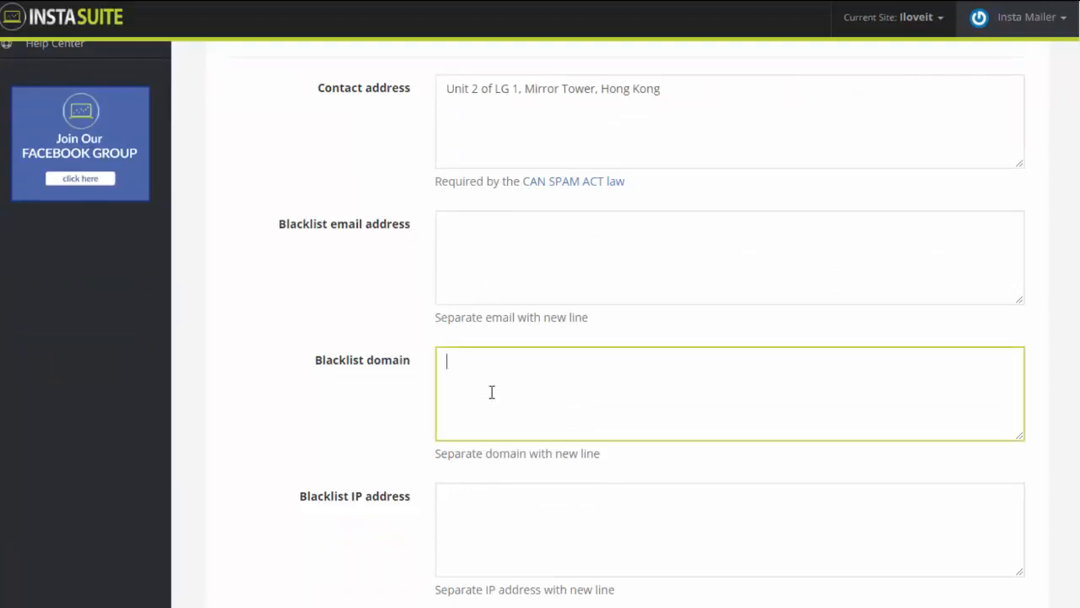
pyautogui.scroll(-2, 490, 393)
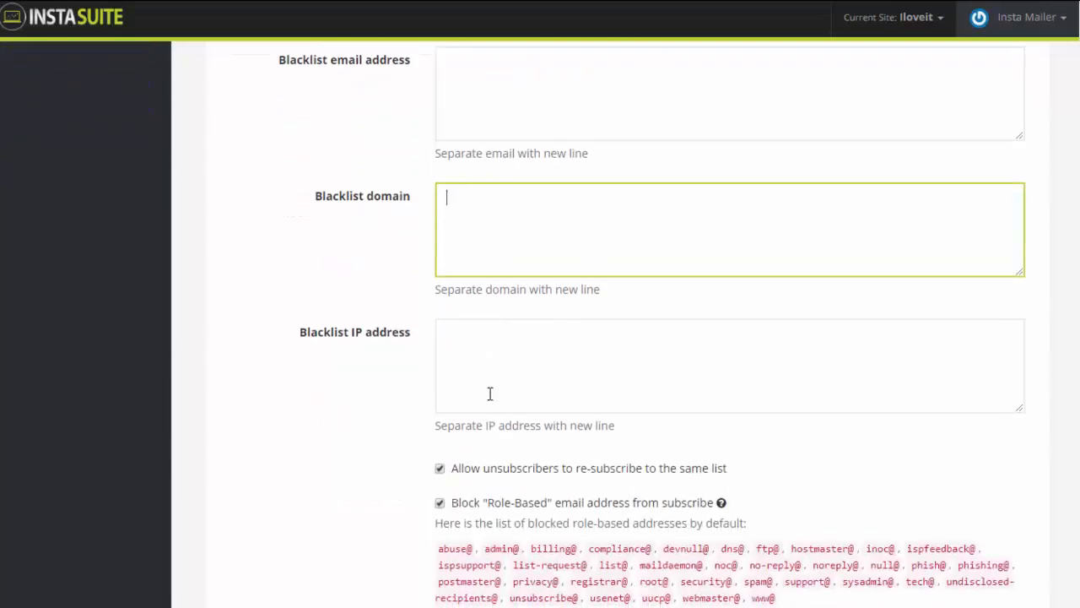
pyautogui.scroll(-2, 443, 397)
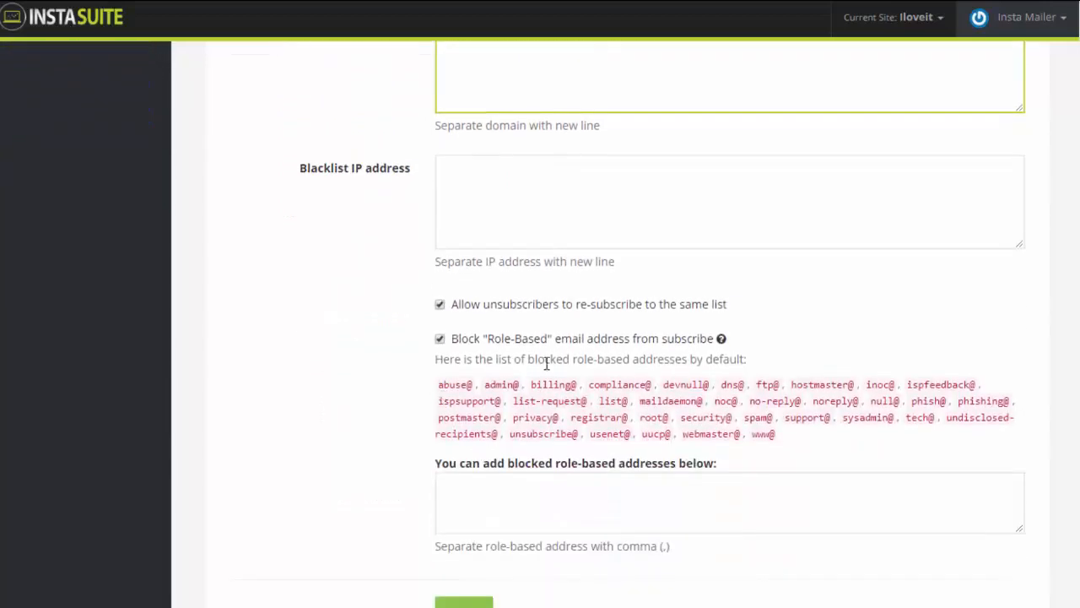
pyautogui.scroll(7, 388, 387)
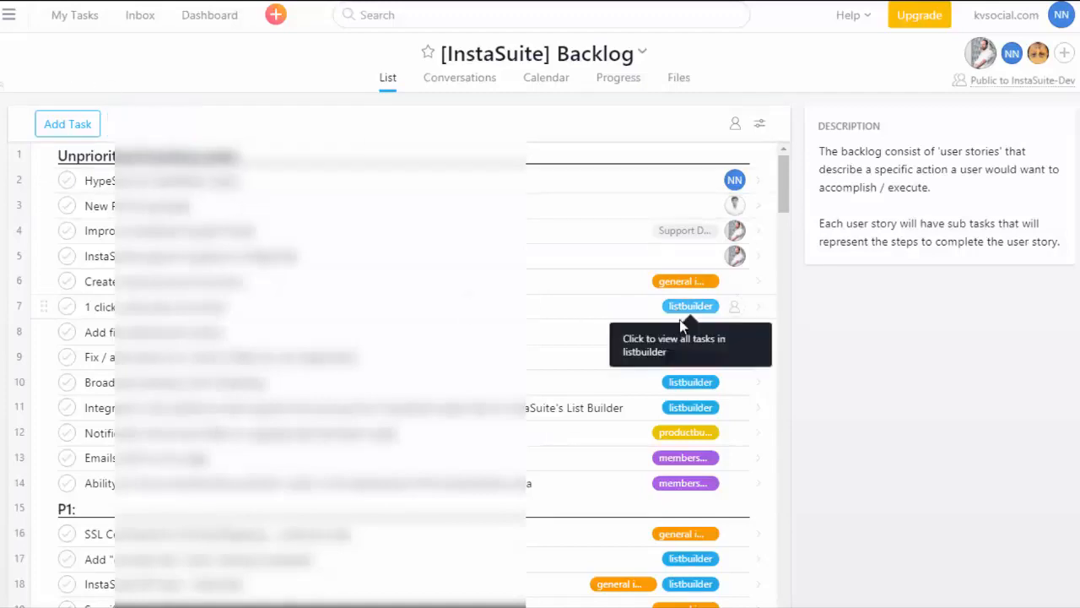
# Look through the prioritized task list of the [InstaSuite] Backlog project.
pyautogui.scroll(-6, 685, 330)
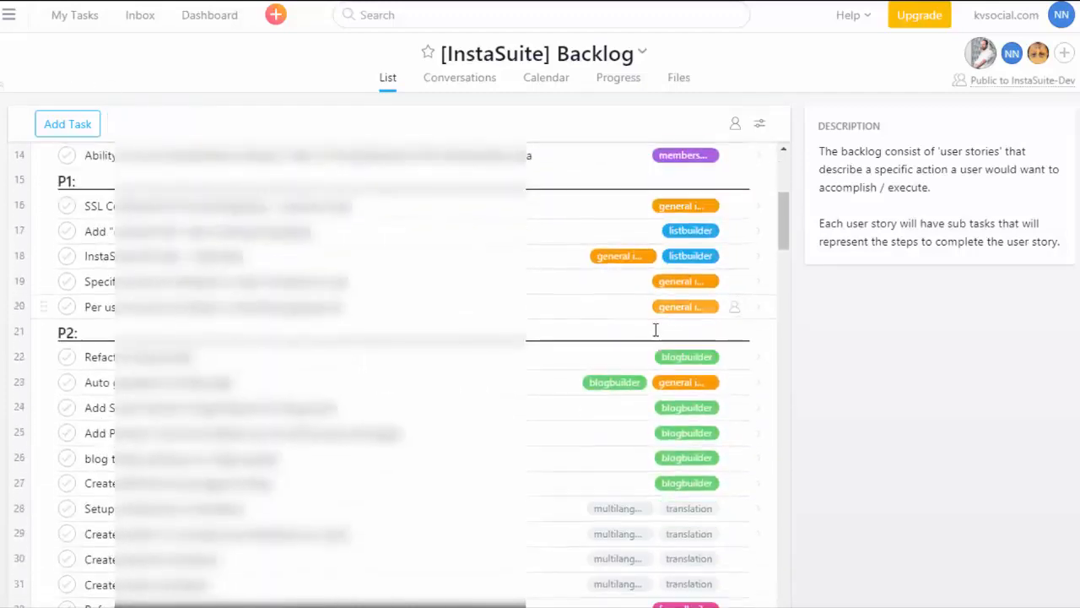
pyautogui.scroll(-4, 648, 329)
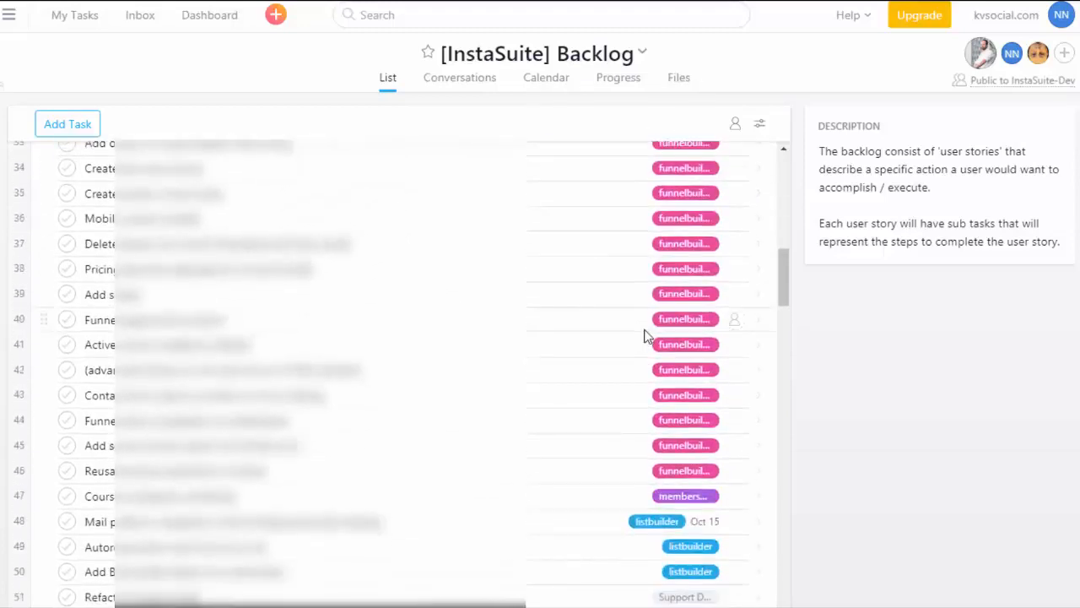
pyautogui.scroll(-2, 646, 336)
pyautogui.scroll(6, 645, 329)
pyautogui.scroll(10, 645, 329)
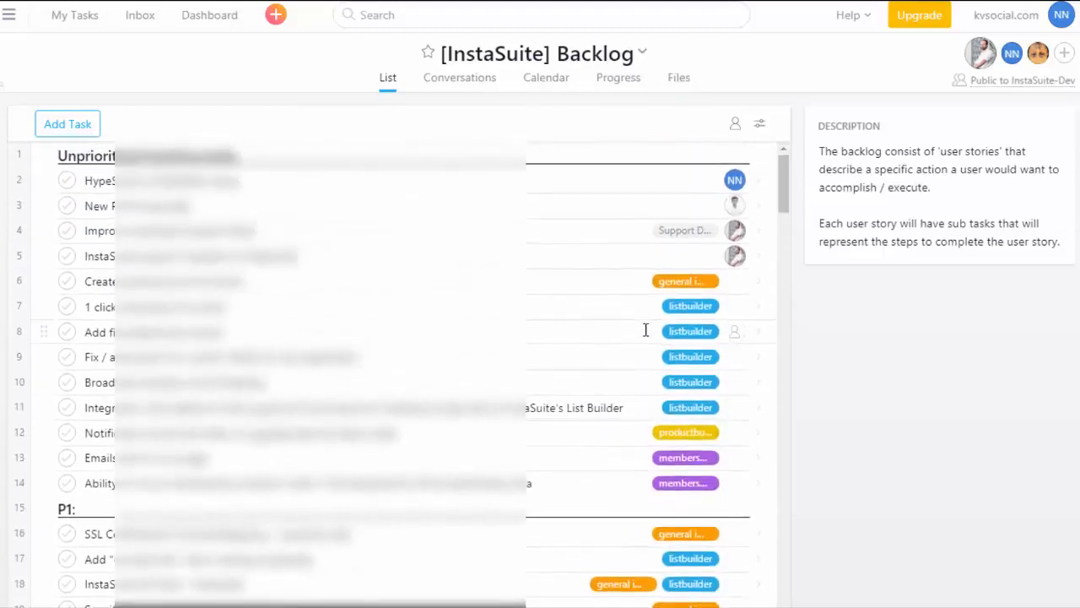